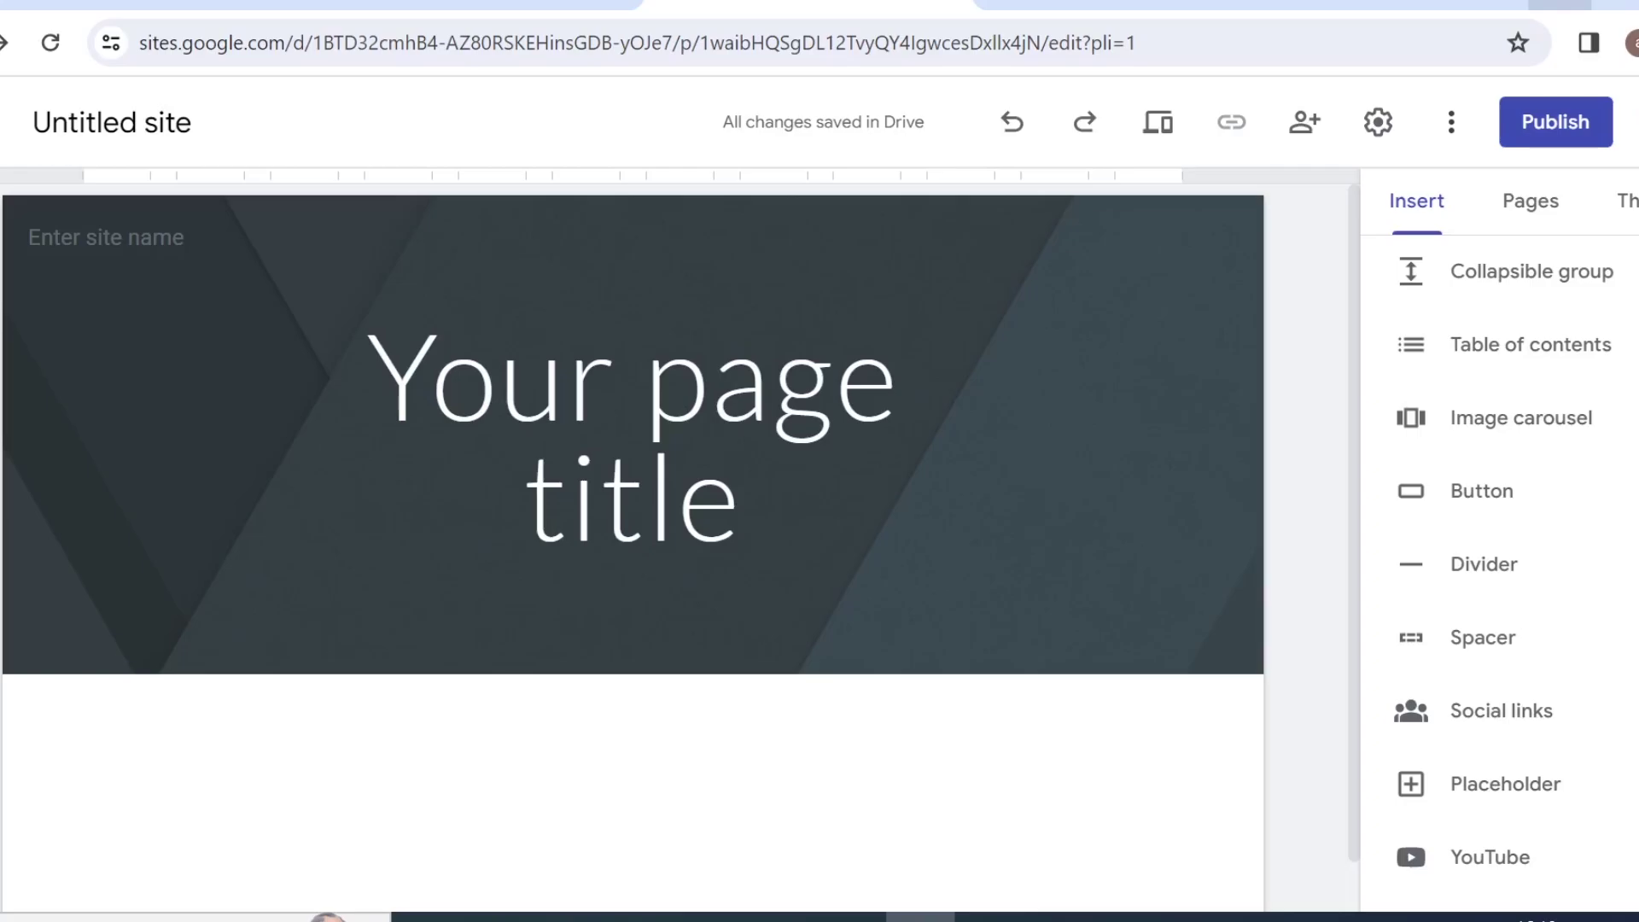
{"action": "scroll", "coordinate": [1555, 329], "scroll_direction": "up", "scroll_amount": 10}
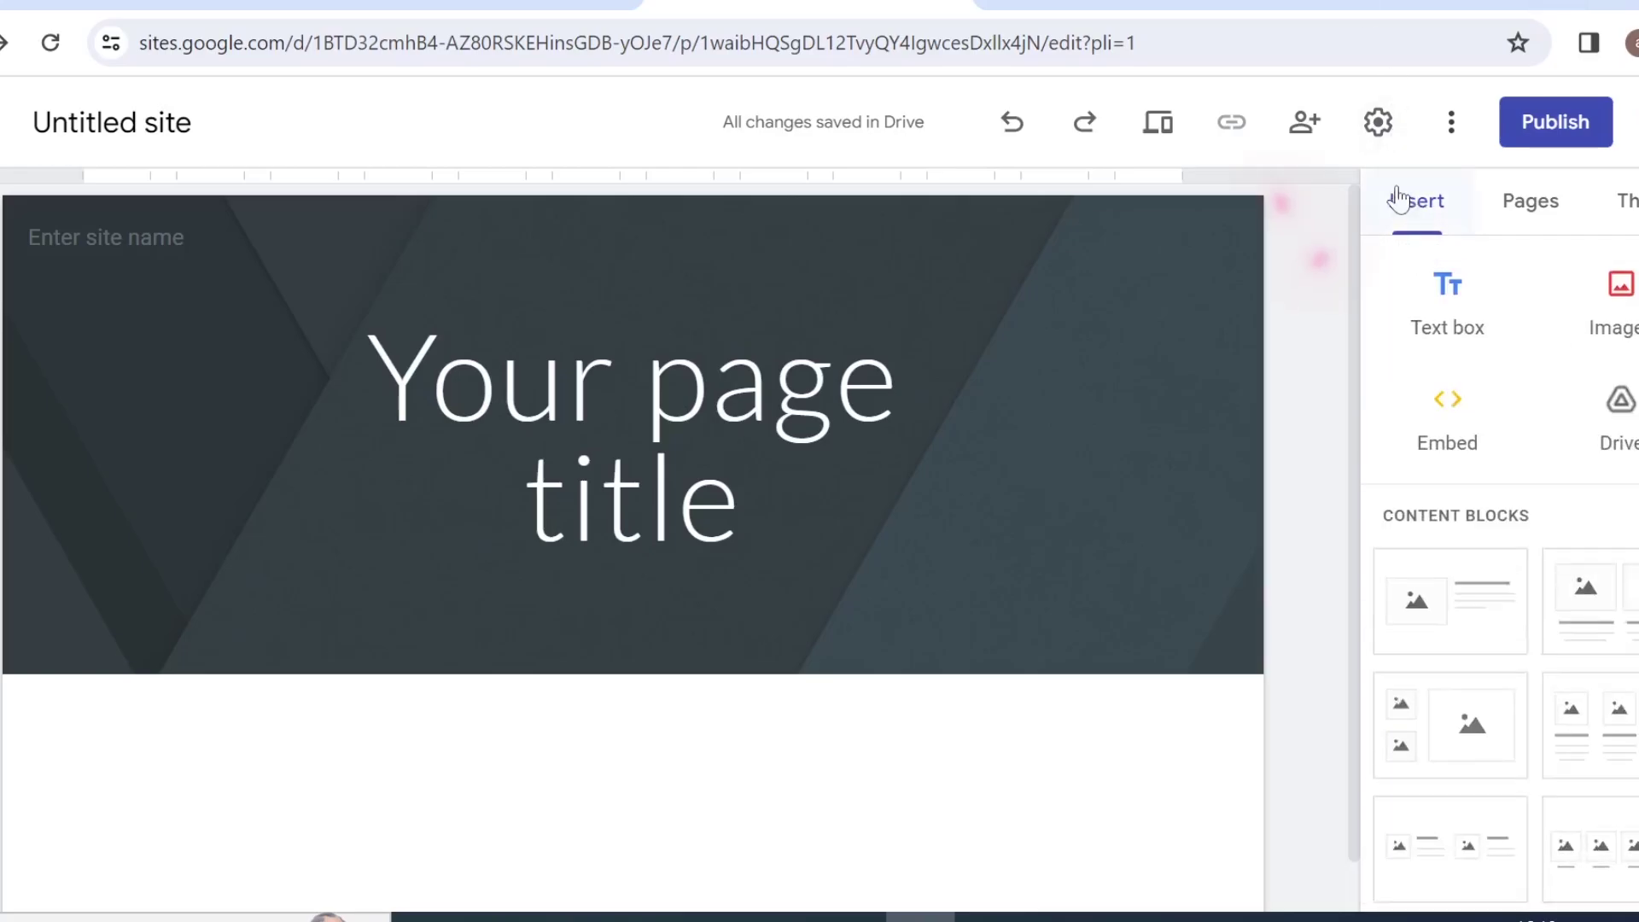
{"action": "scroll", "coordinate": [1622, 458], "scroll_direction": "down", "scroll_amount": 10}
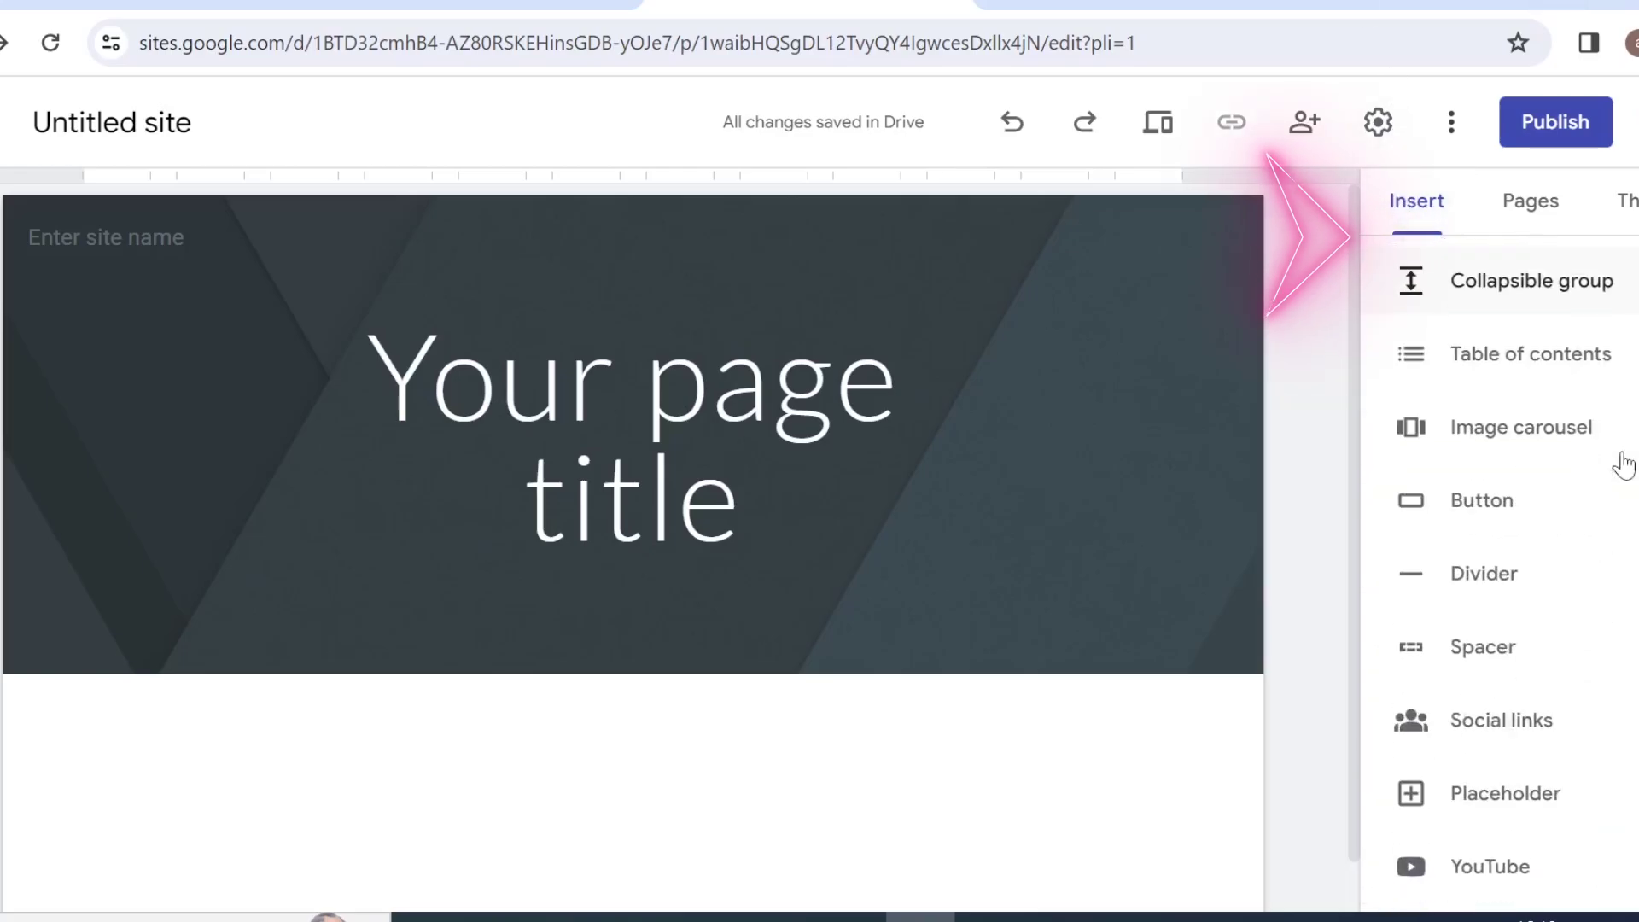
- Draft a Google Sites button named DOWNLOAD NOW, then switch to the Google Drive tab
{"action": "left_click", "coordinate": [1522, 509]}
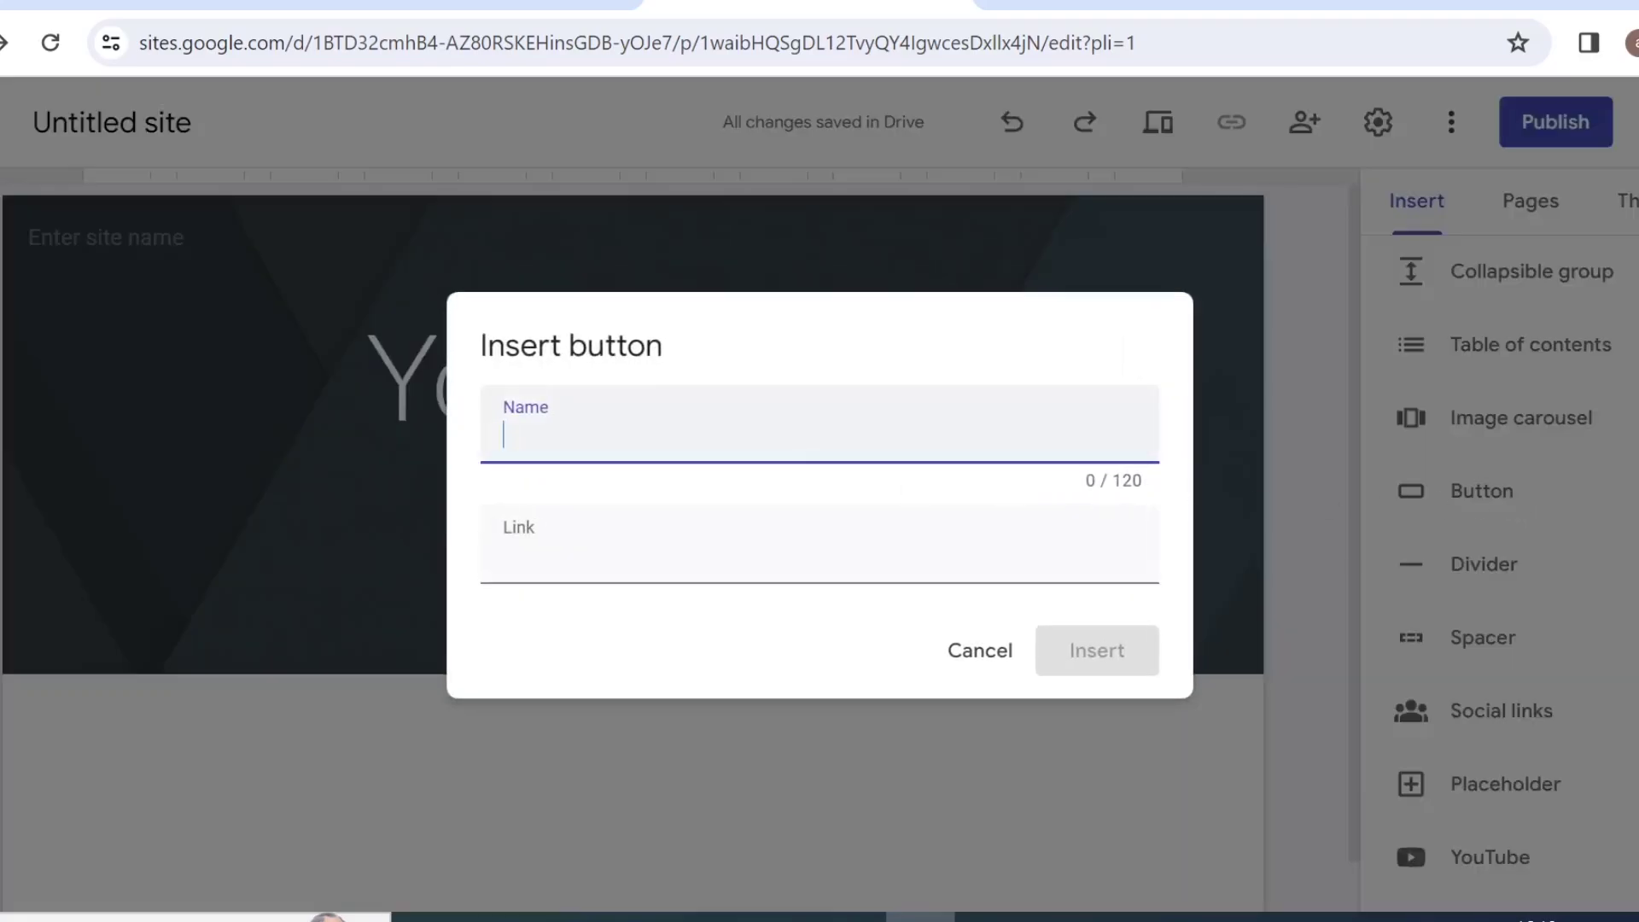
{"action": "key", "text": "Return"}
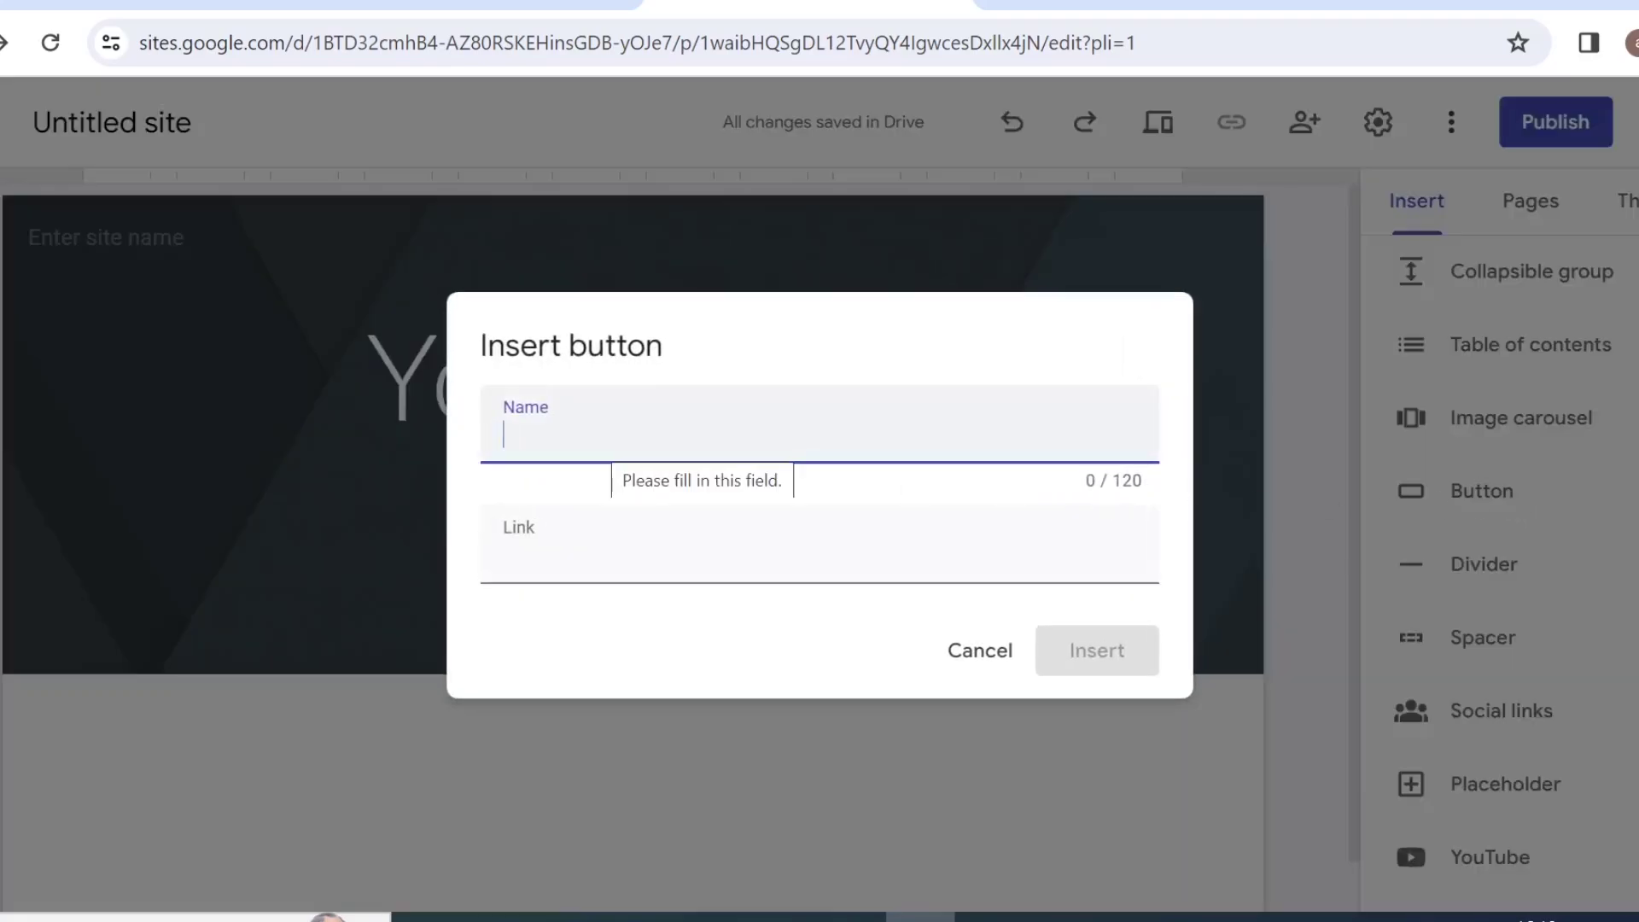
{"action": "type", "text": "DOWNLOAD NOW"}
{"action": "key", "text": "Tab"}
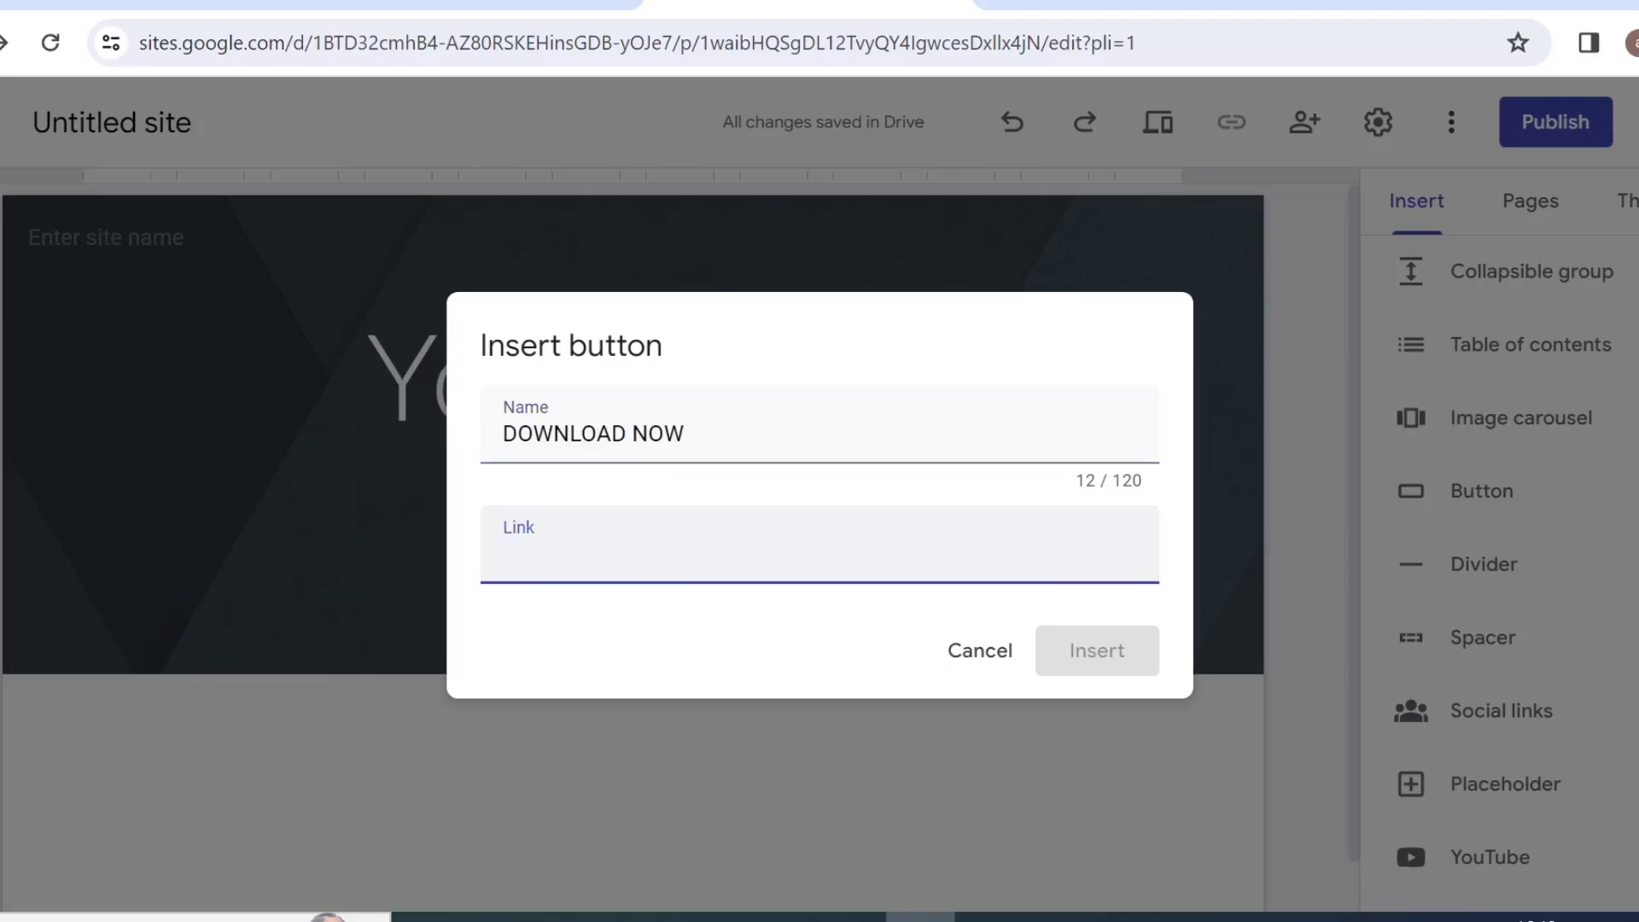
{"action": "left_click", "coordinate": [67, 7]}
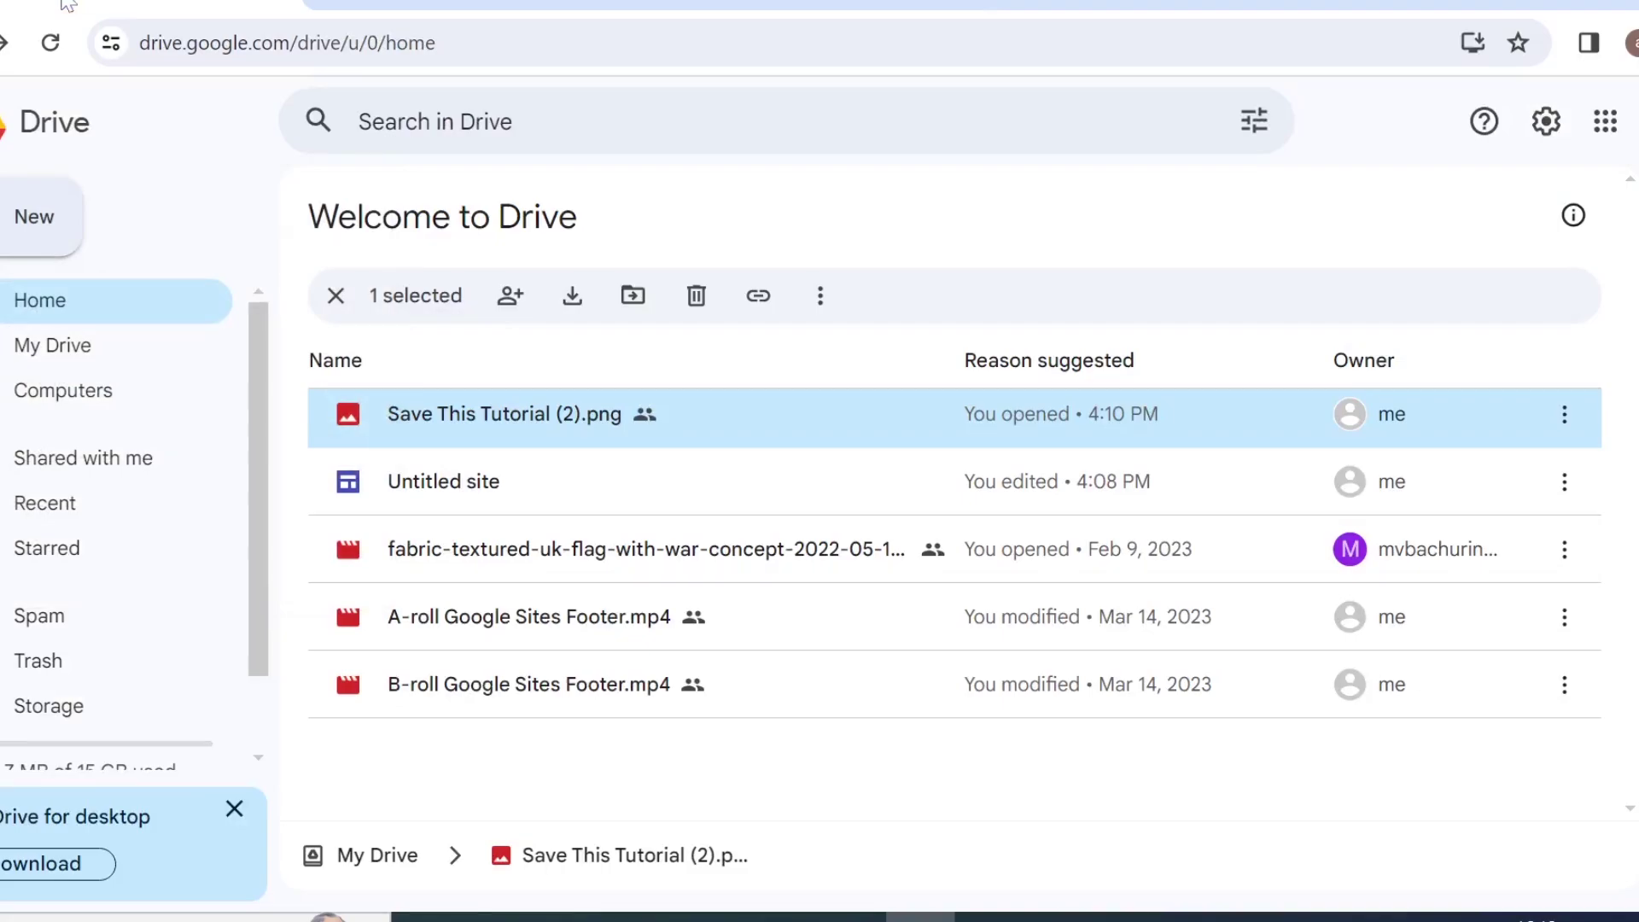
- Bring up the options menu for Save This Tutorial (2).png in Google Drive
{"action": "left_click", "coordinate": [13, 202]}
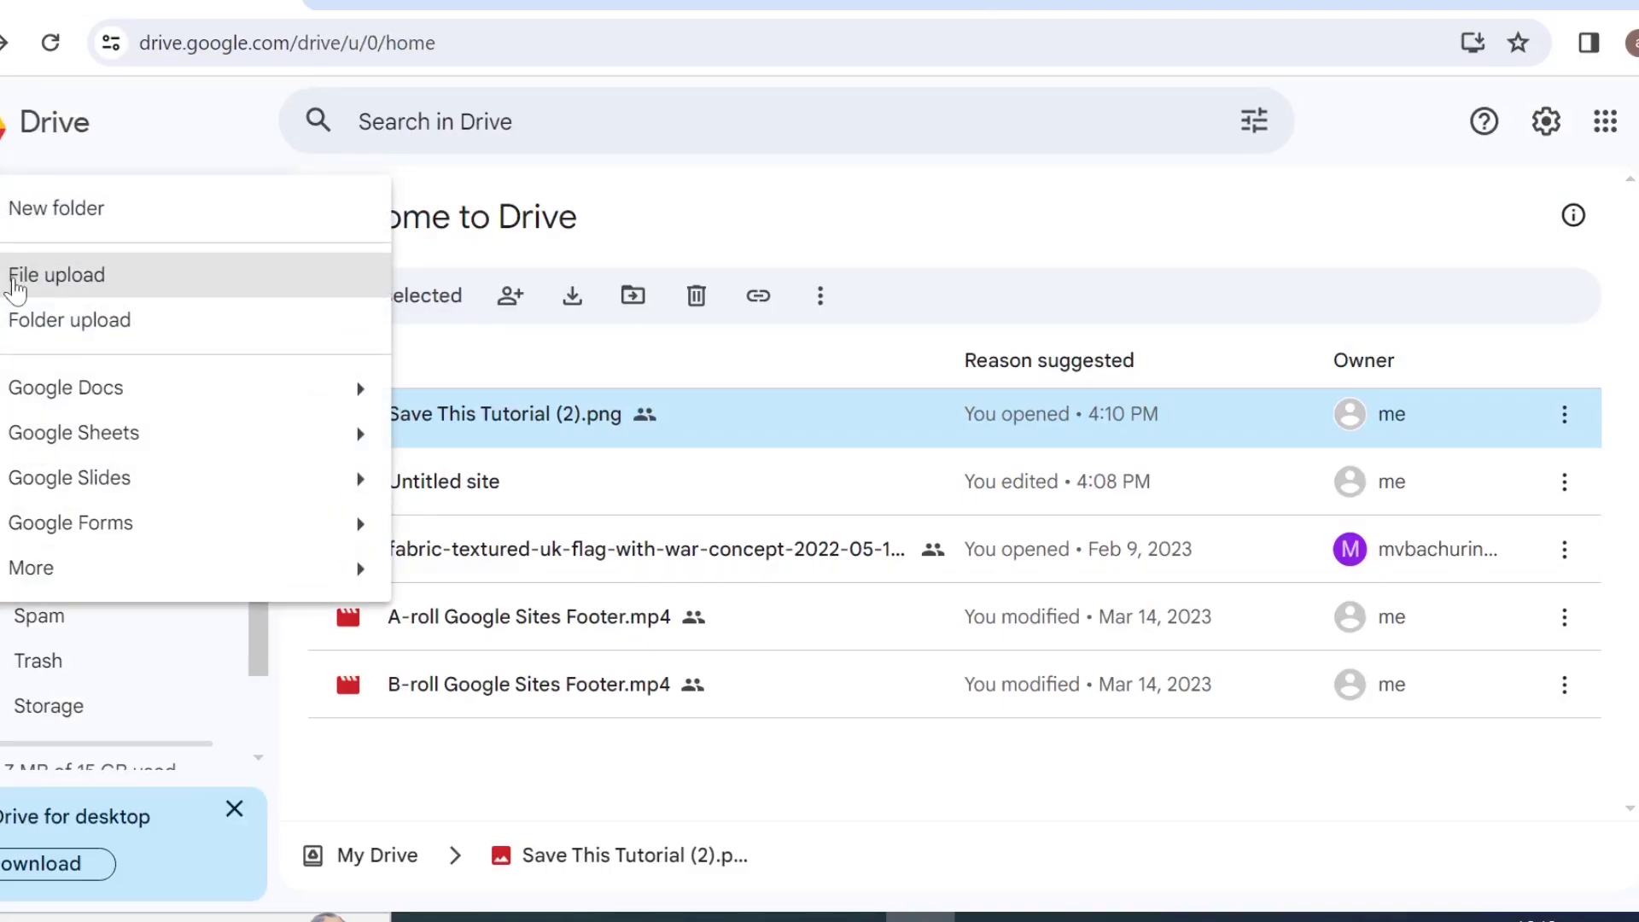
{"action": "left_click", "coordinate": [965, 214]}
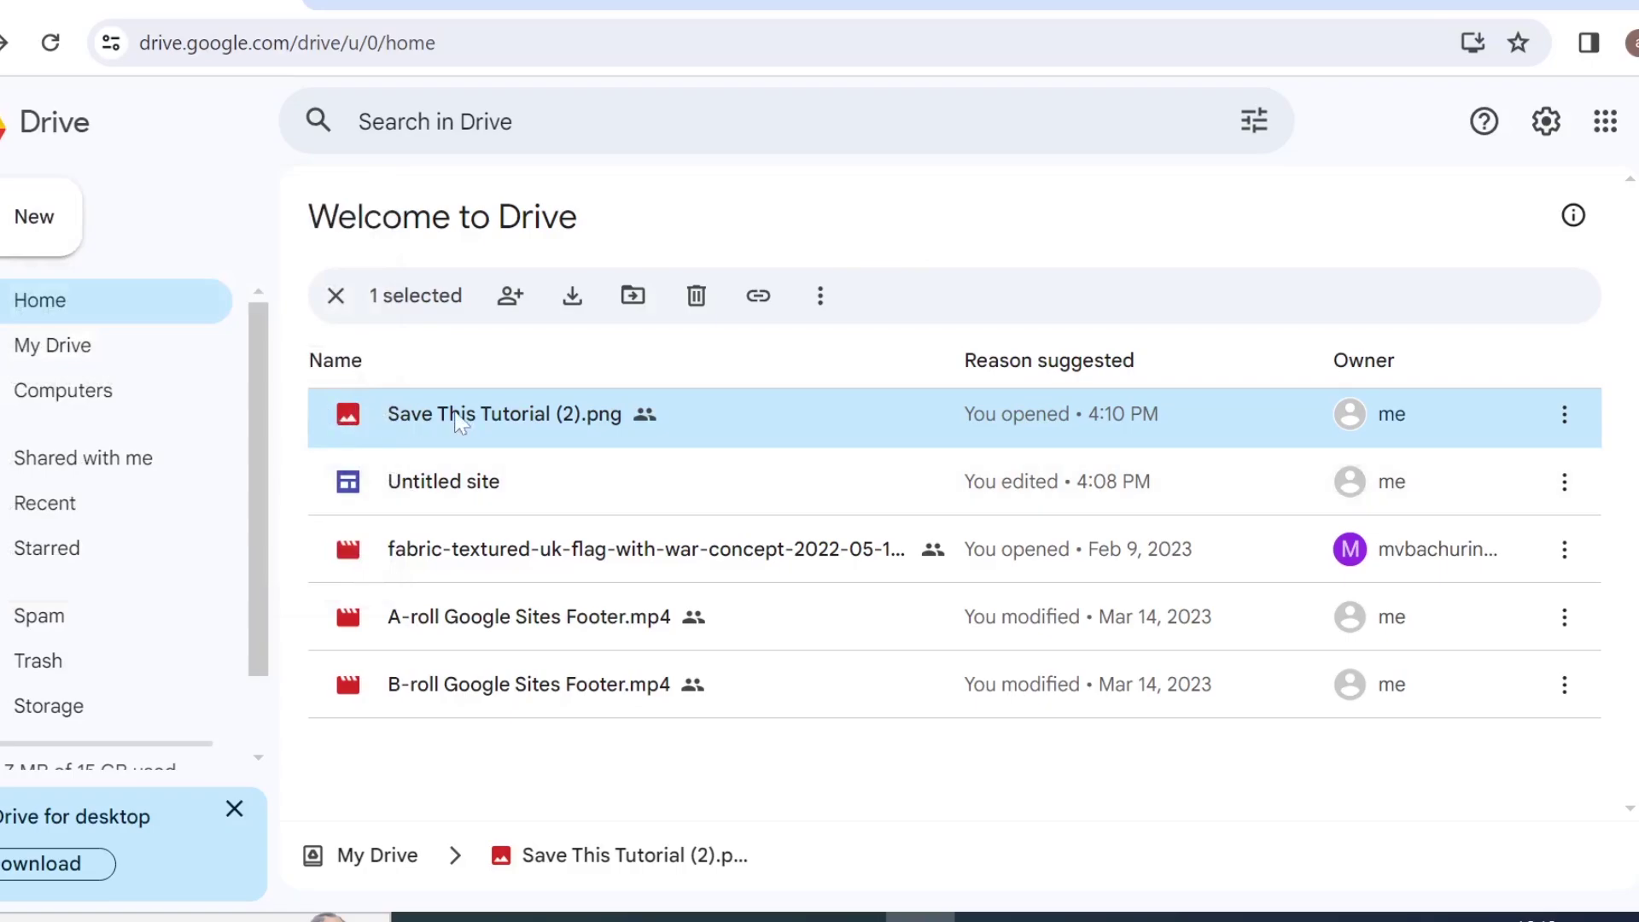
{"action": "left_click", "coordinate": [1564, 413]}
{"action": "mouse_move", "coordinate": [1180, 647]}
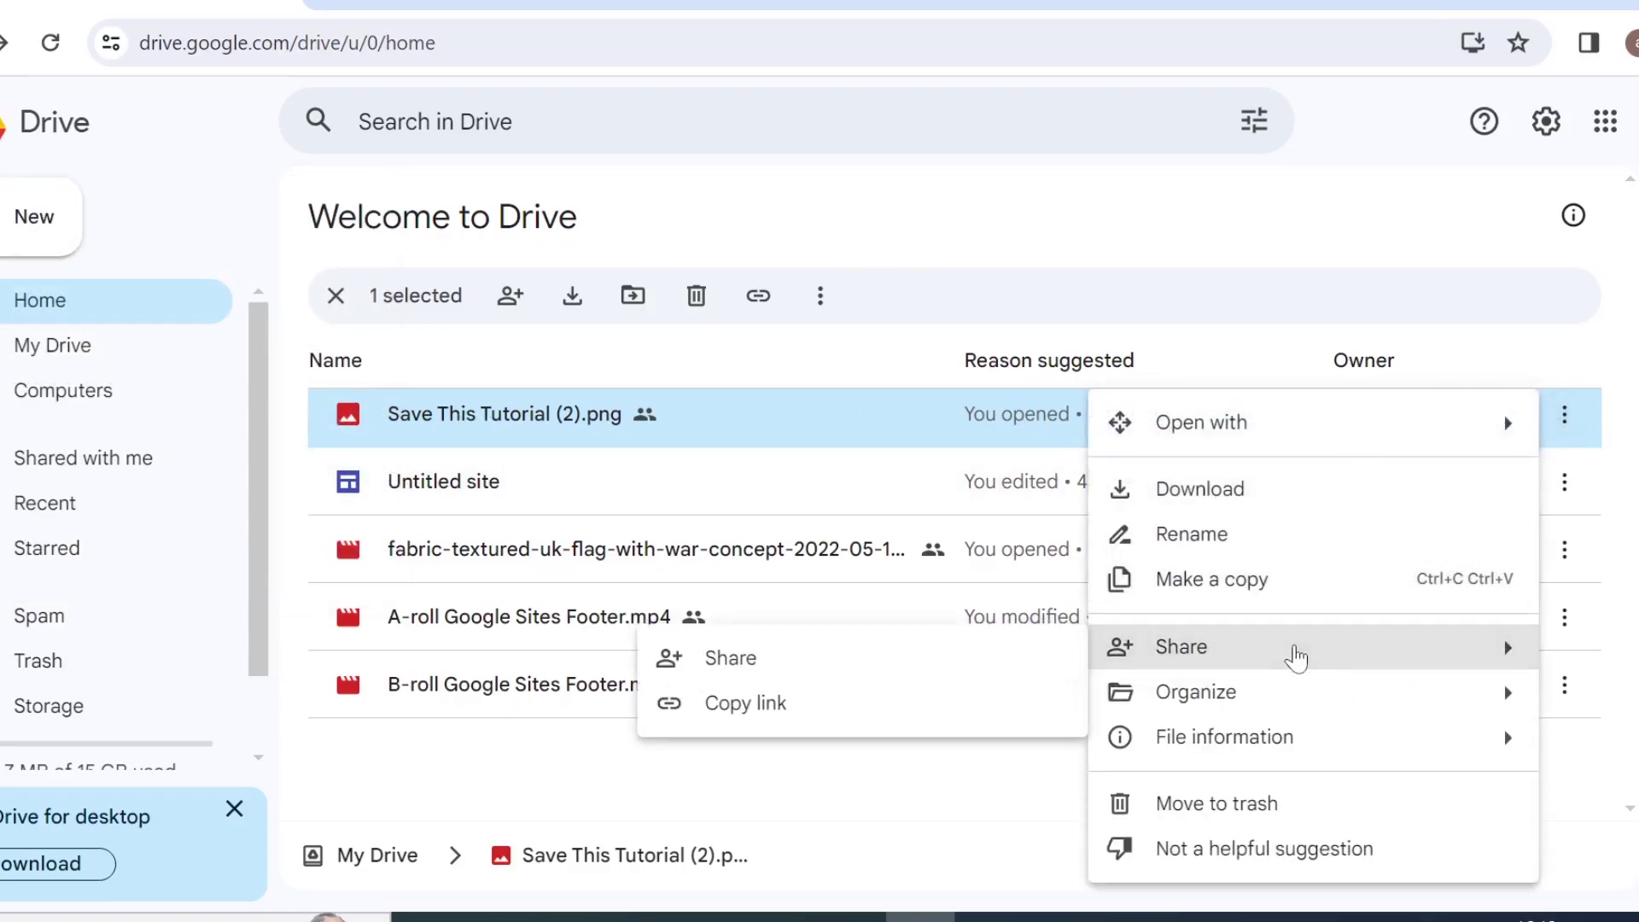
- Set Save This Tutorial (2).png general access to Anyone with the link, as Viewer
{"action": "left_click", "coordinate": [805, 659]}
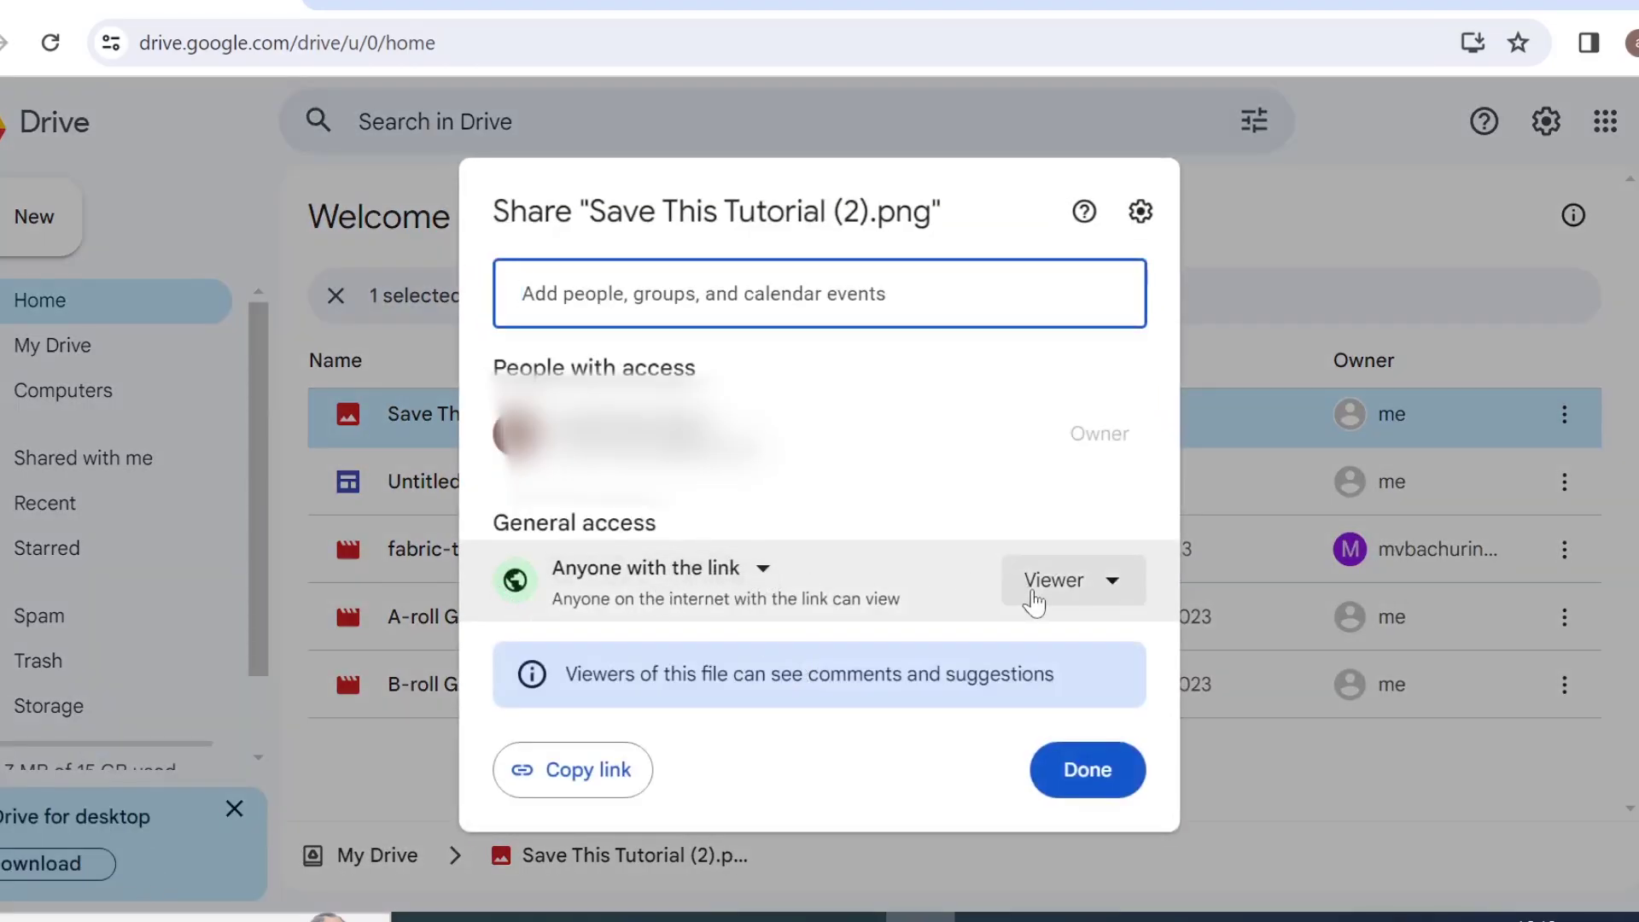
{"action": "left_click", "coordinate": [778, 572]}
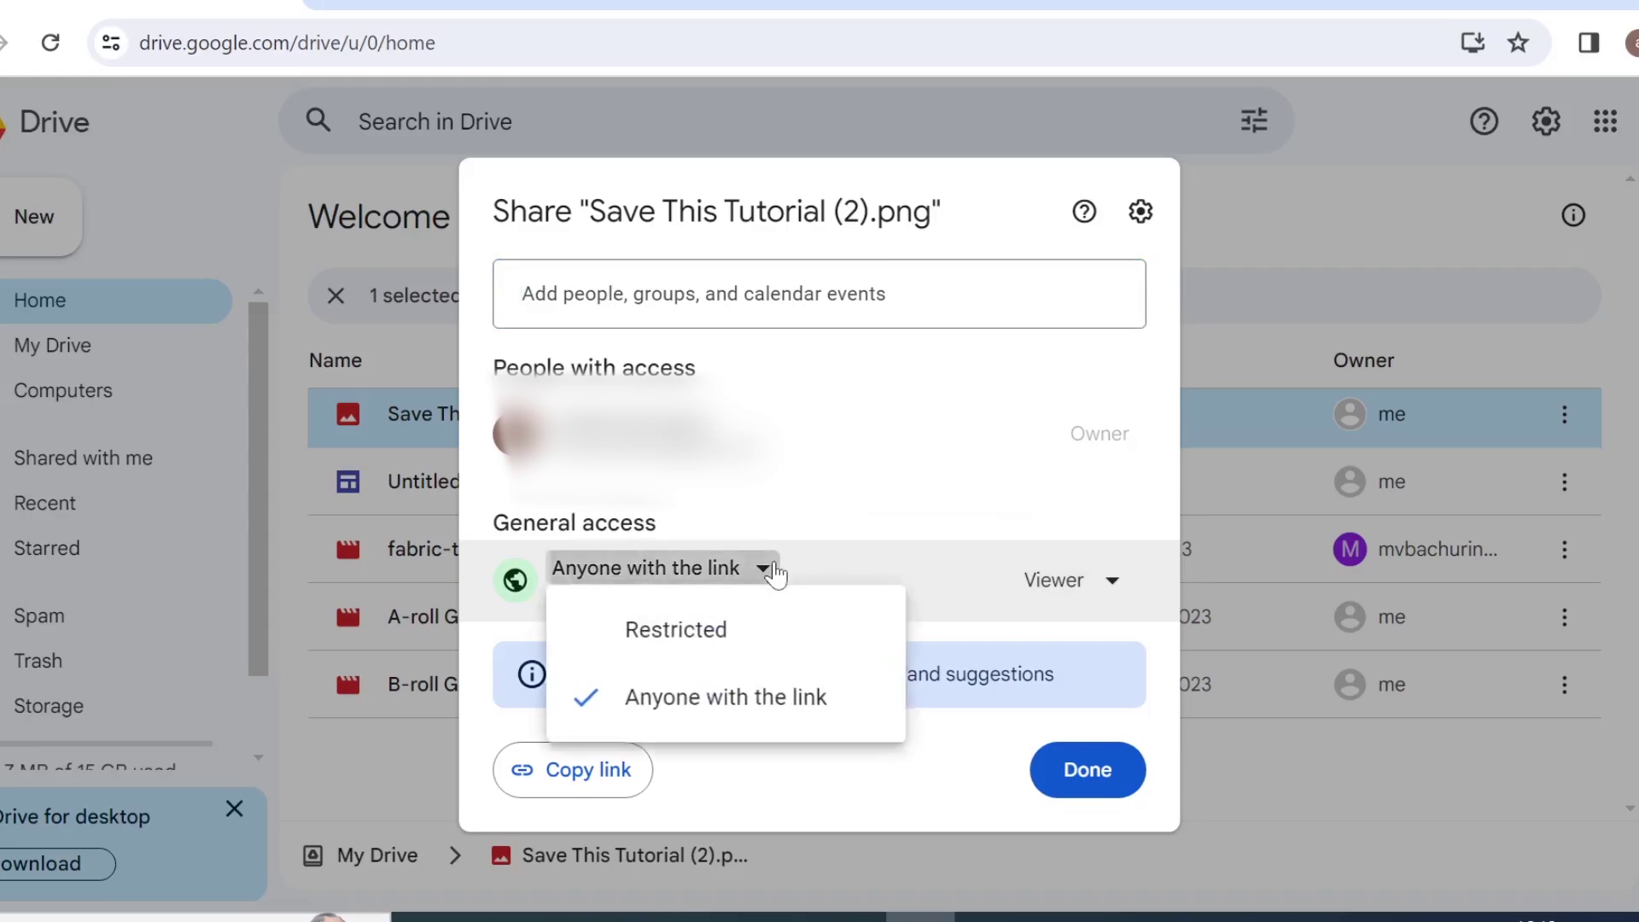
{"action": "left_click", "coordinate": [751, 648]}
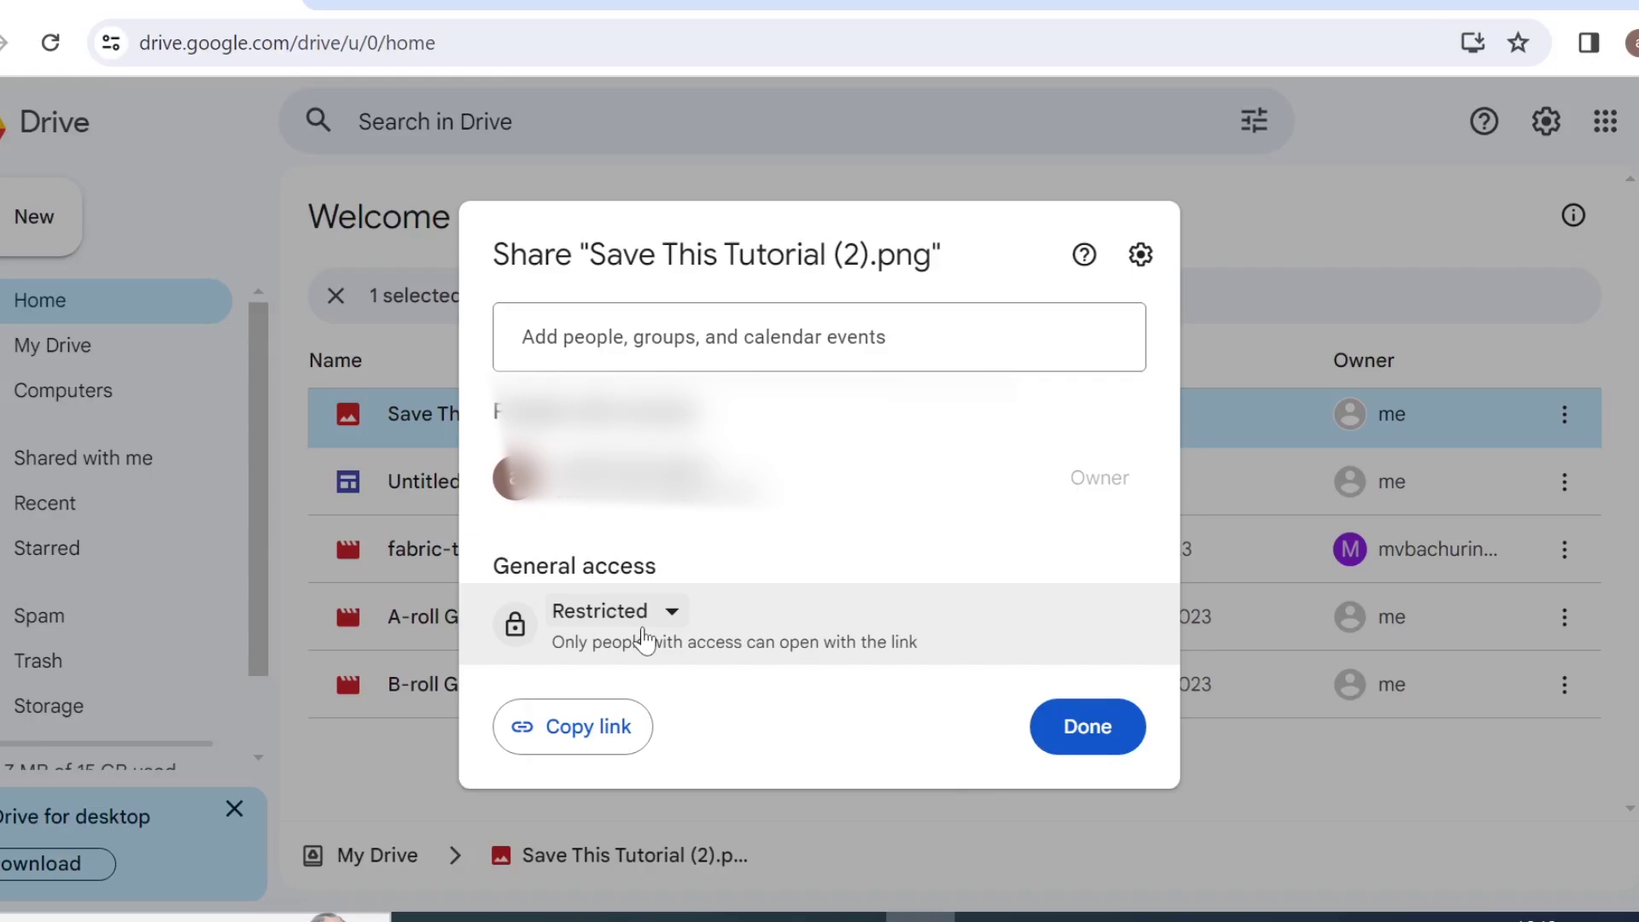
{"action": "left_click", "coordinate": [645, 627]}
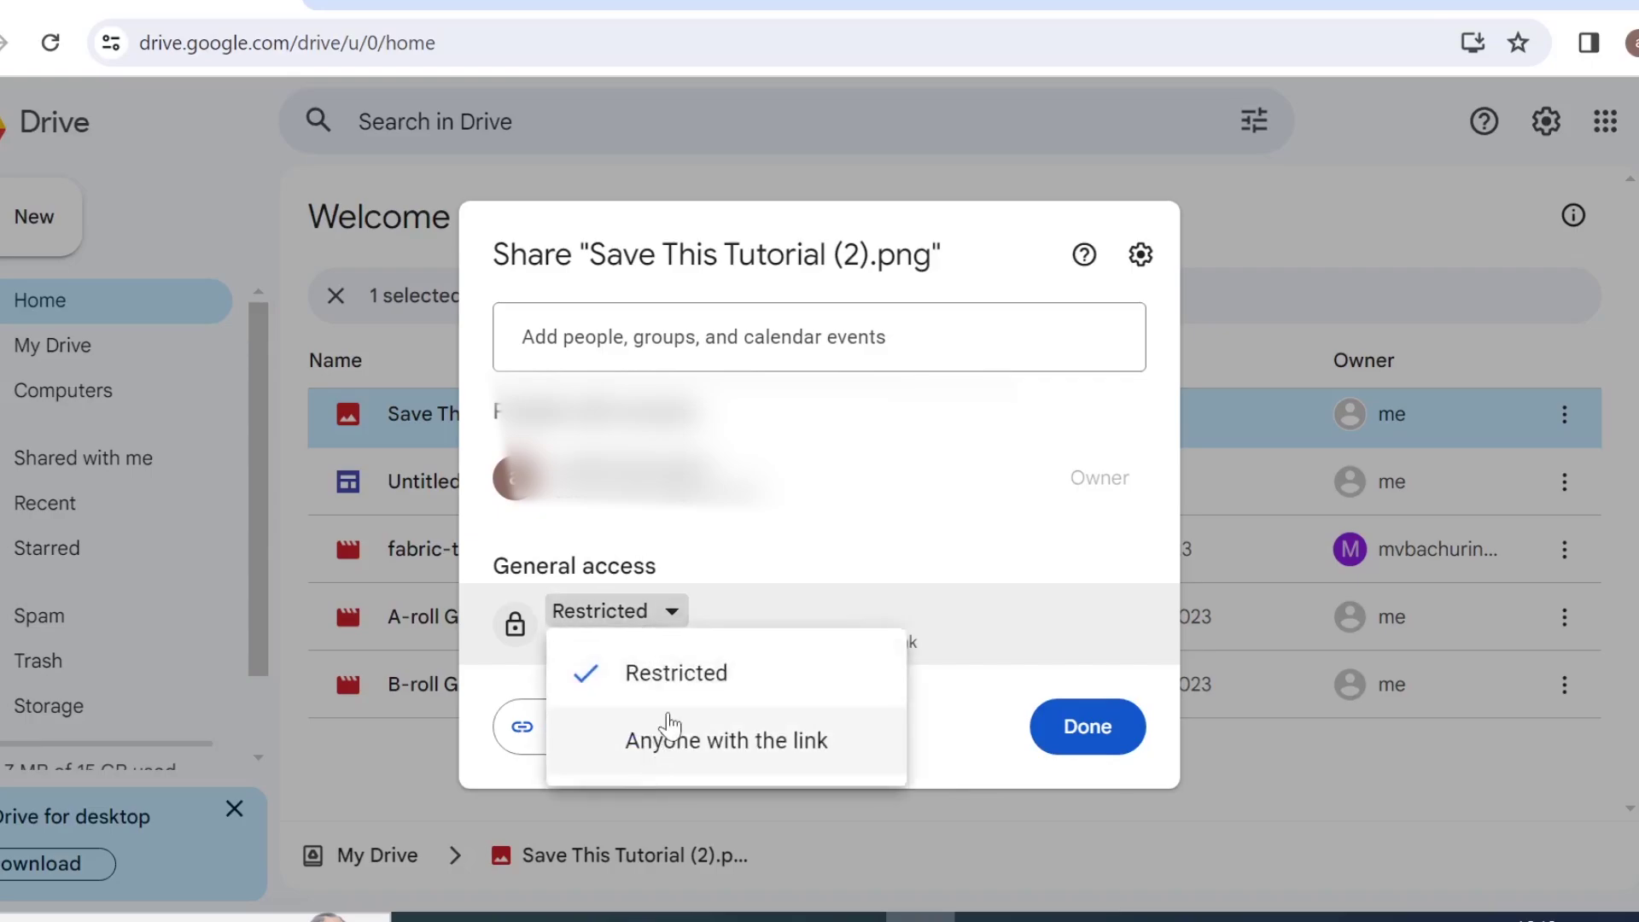
{"action": "left_click", "coordinate": [653, 740]}
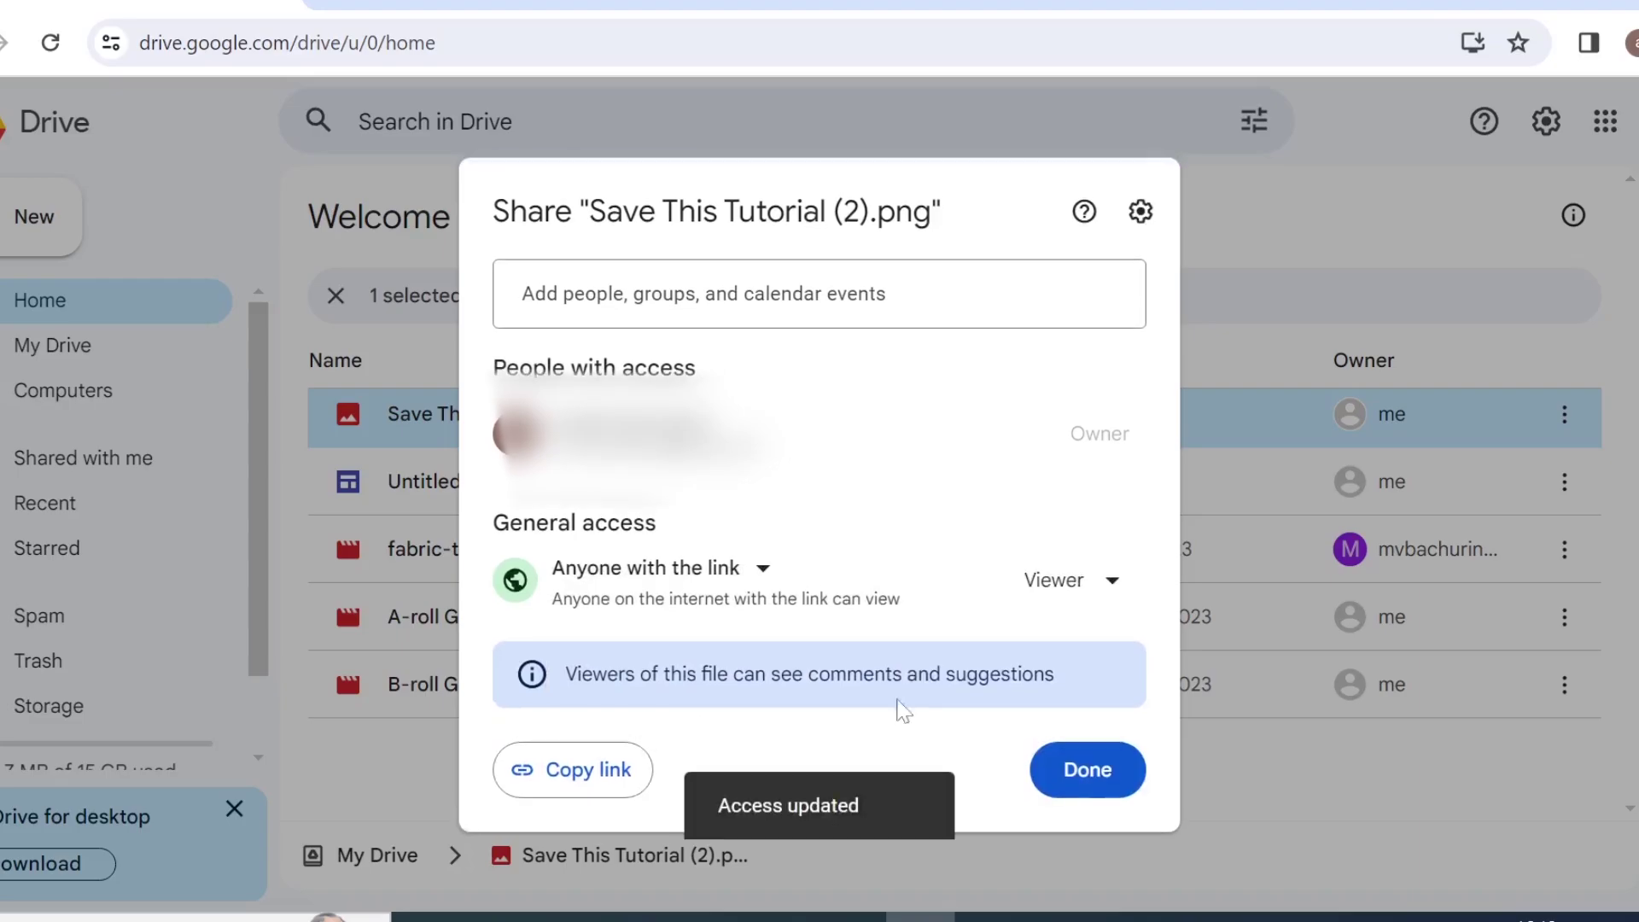
{"action": "left_click", "coordinate": [1065, 785]}
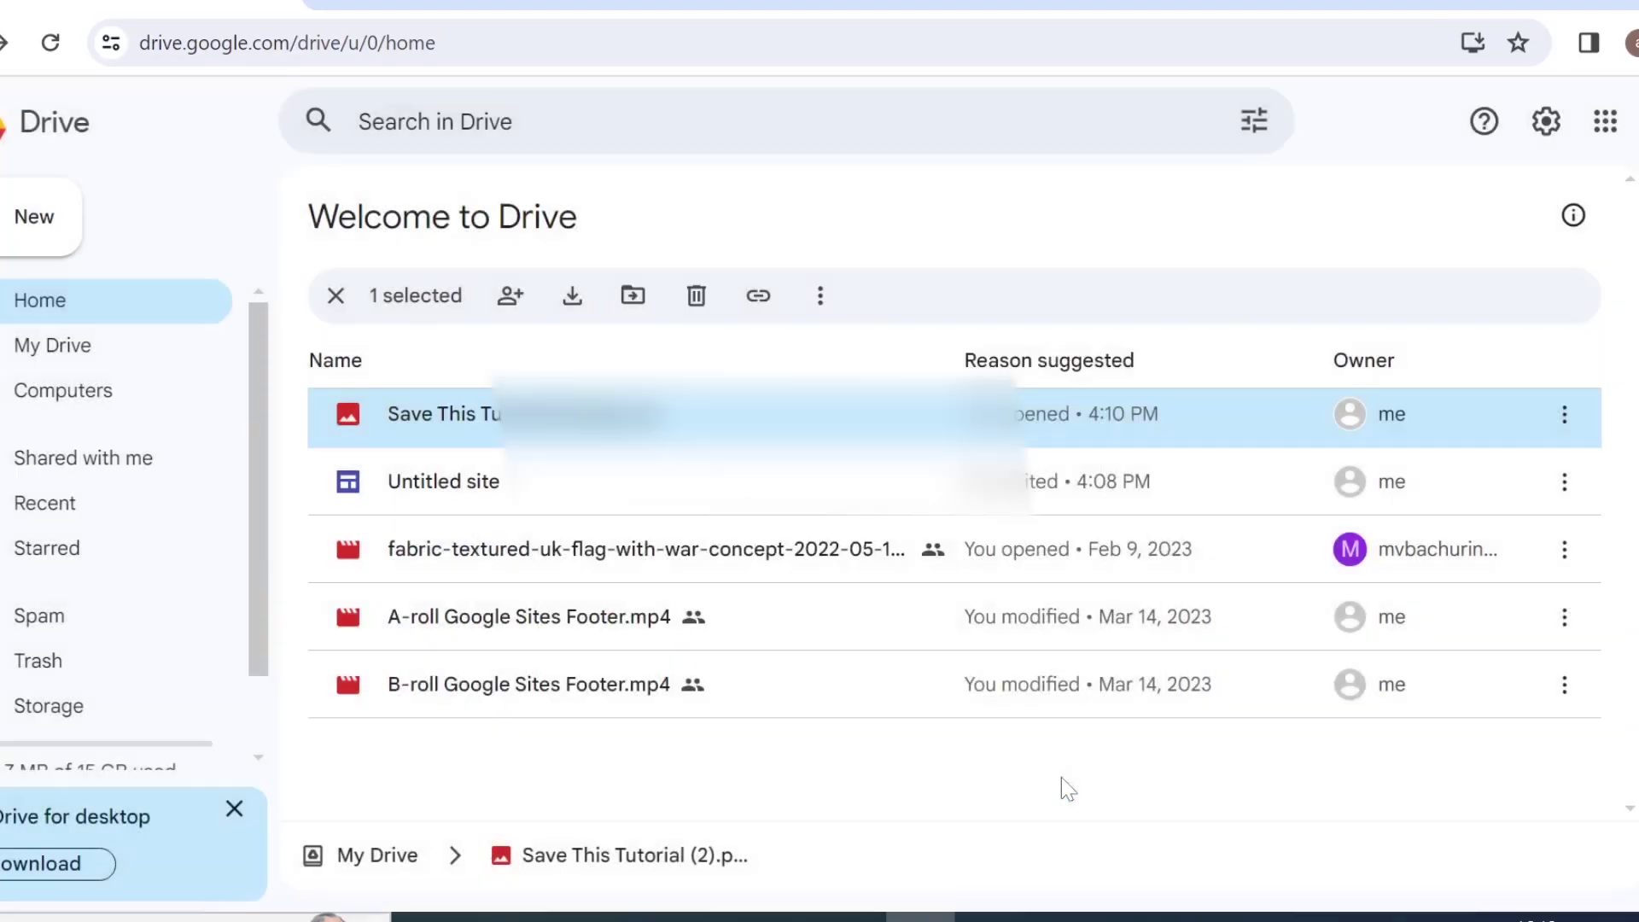
- Paste the Drive uc?export=download&id= URL prefix into the DOWNLOAD NOW button's link
{"action": "left_click", "coordinate": [714, 4]}
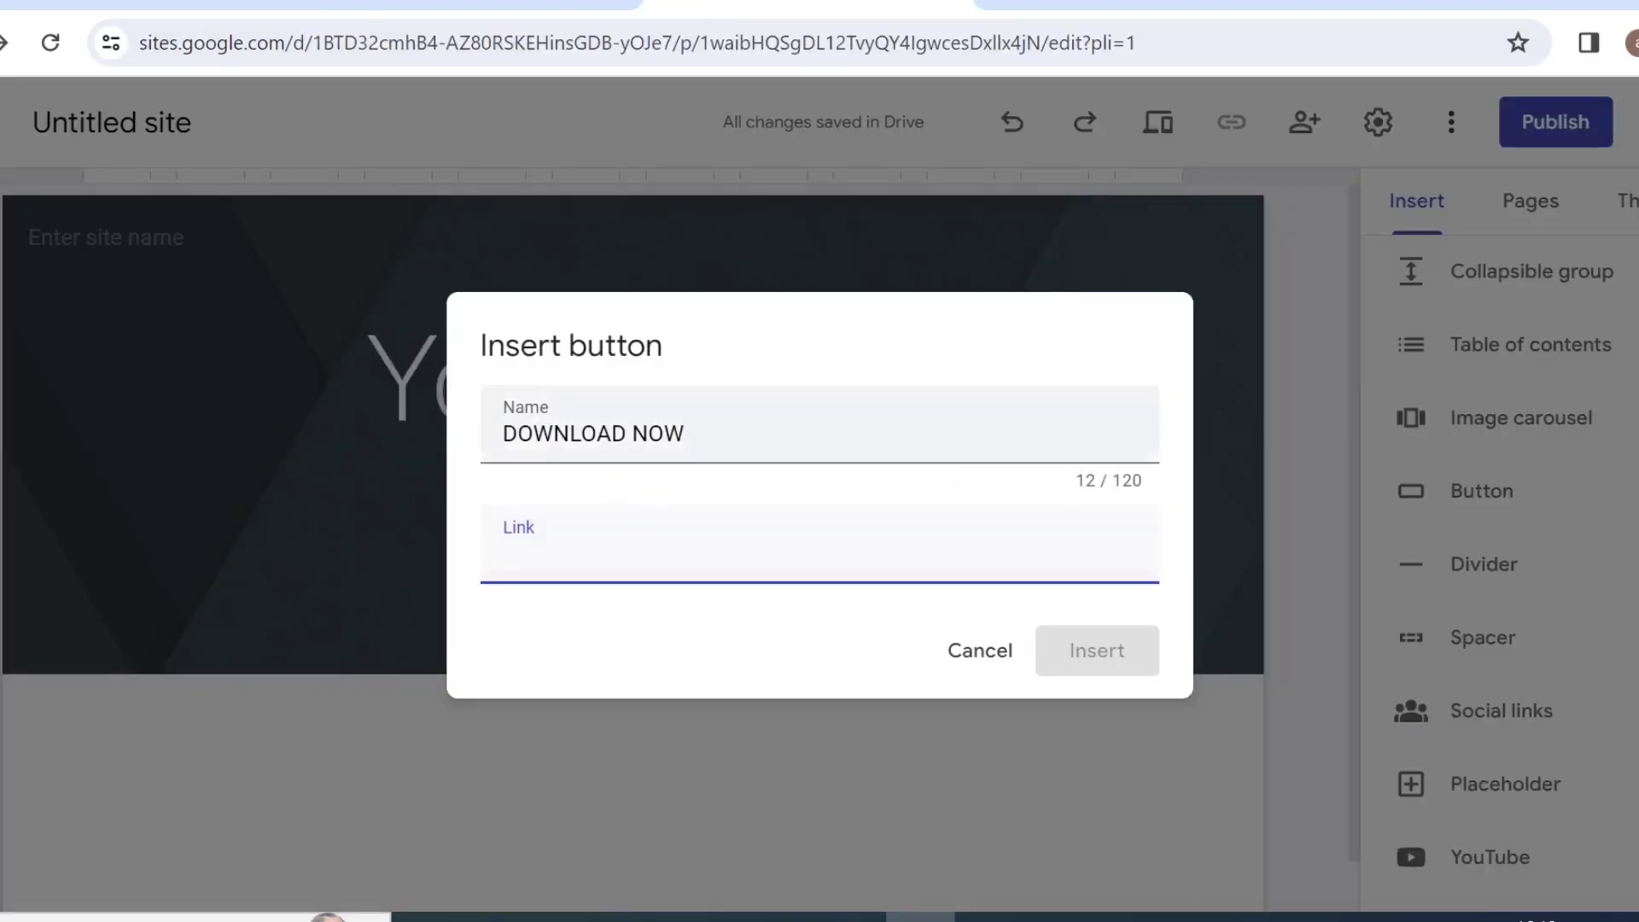
{"action": "right_click", "coordinate": [548, 550]}
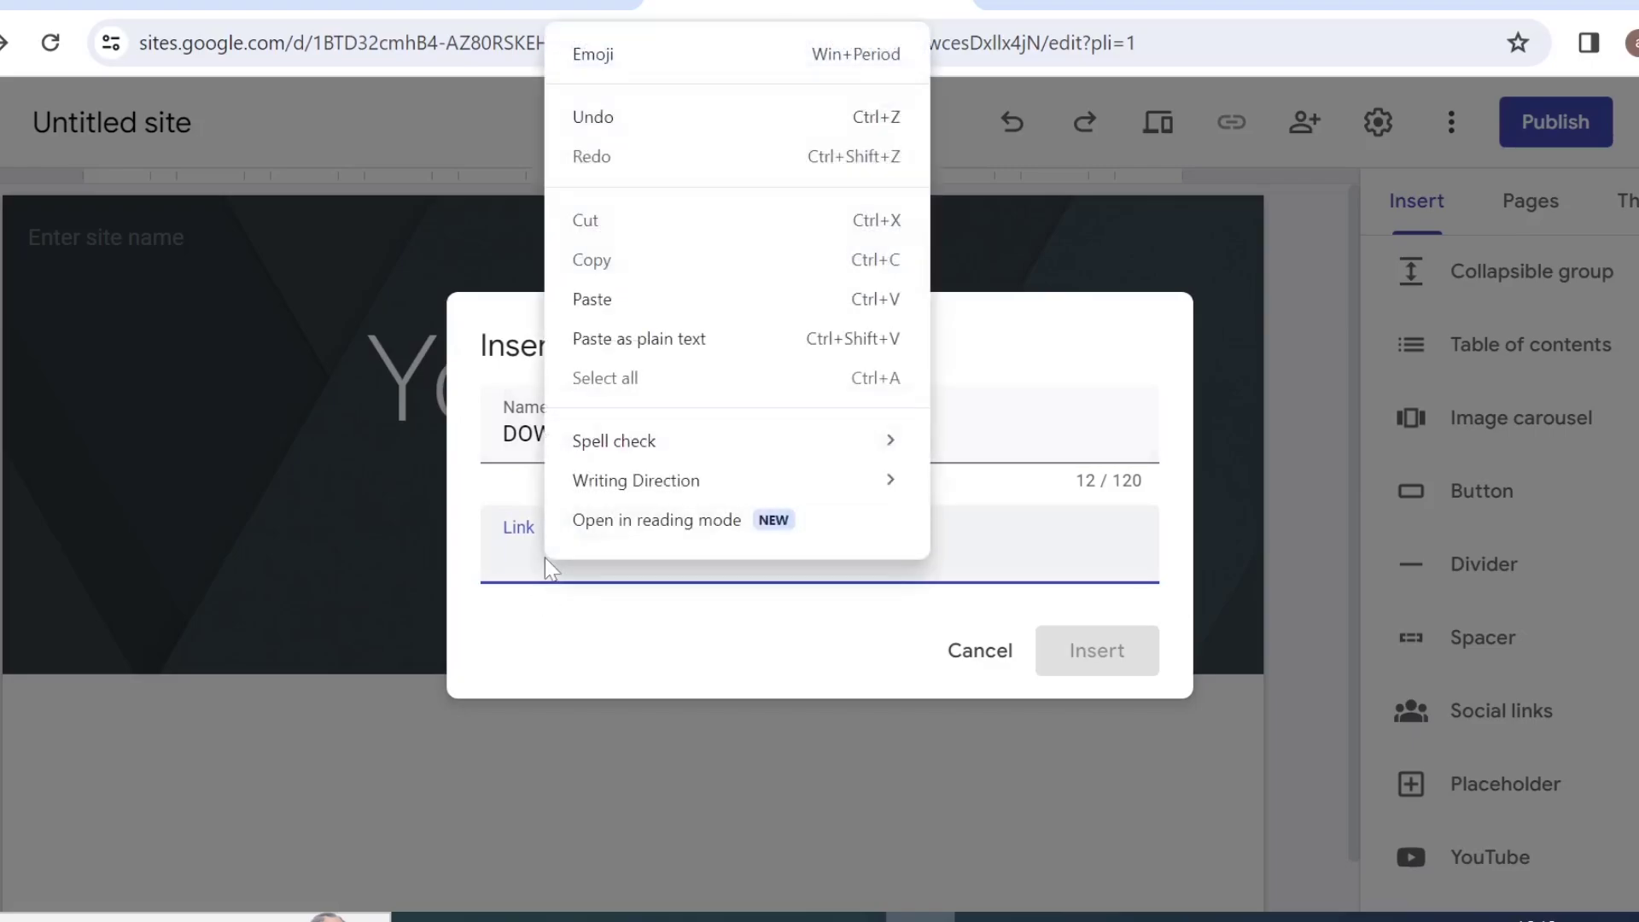
{"action": "left_click", "coordinate": [598, 300]}
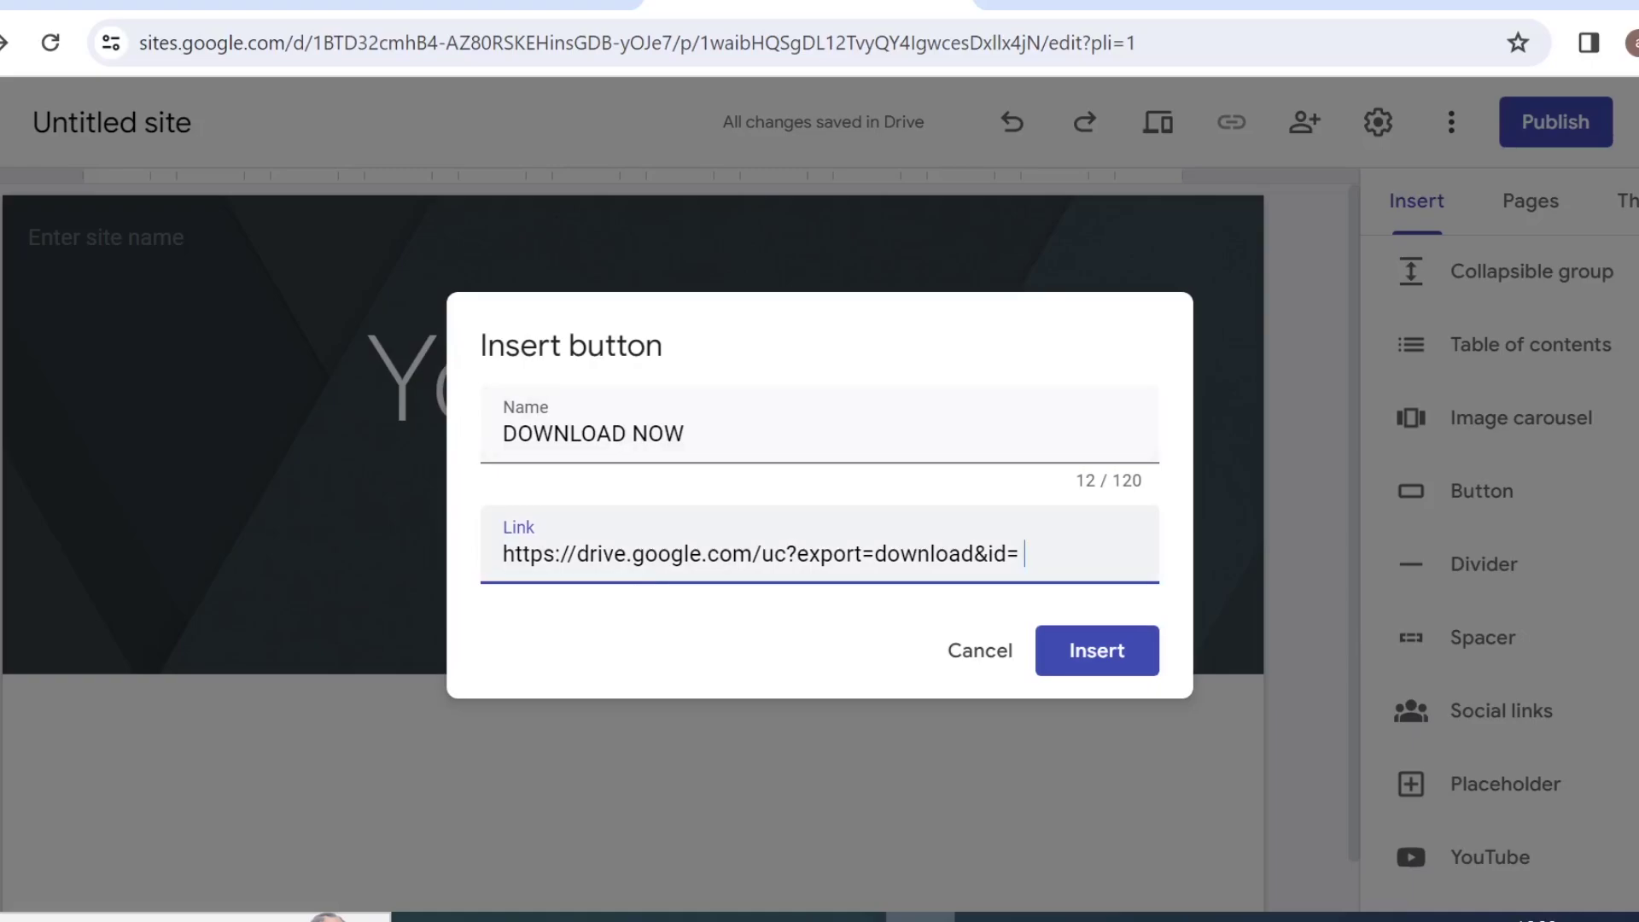
{"action": "left_click_drag", "start_coordinate": [1024, 553], "coordinate": [502, 554]}
{"action": "left_click", "coordinate": [993, 553]}
- Copy the share link of Save This Tutorial (2).png in Google Drive
{"action": "left_click", "coordinate": [148, 3]}
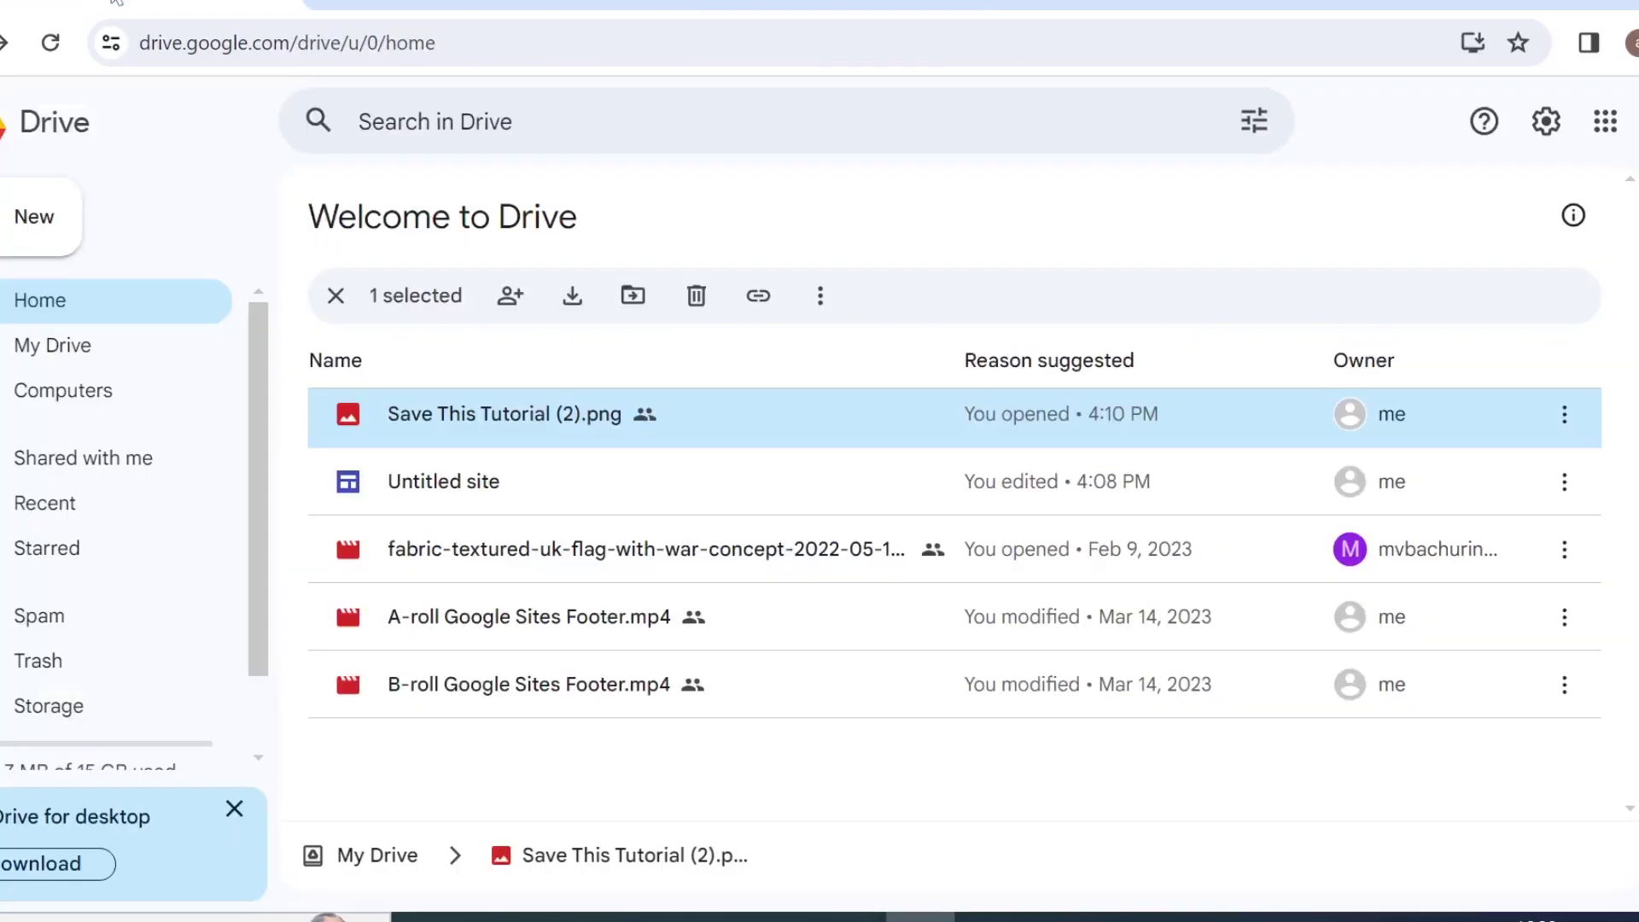
{"action": "left_click", "coordinate": [1563, 414]}
{"action": "mouse_move", "coordinate": [1181, 647]}
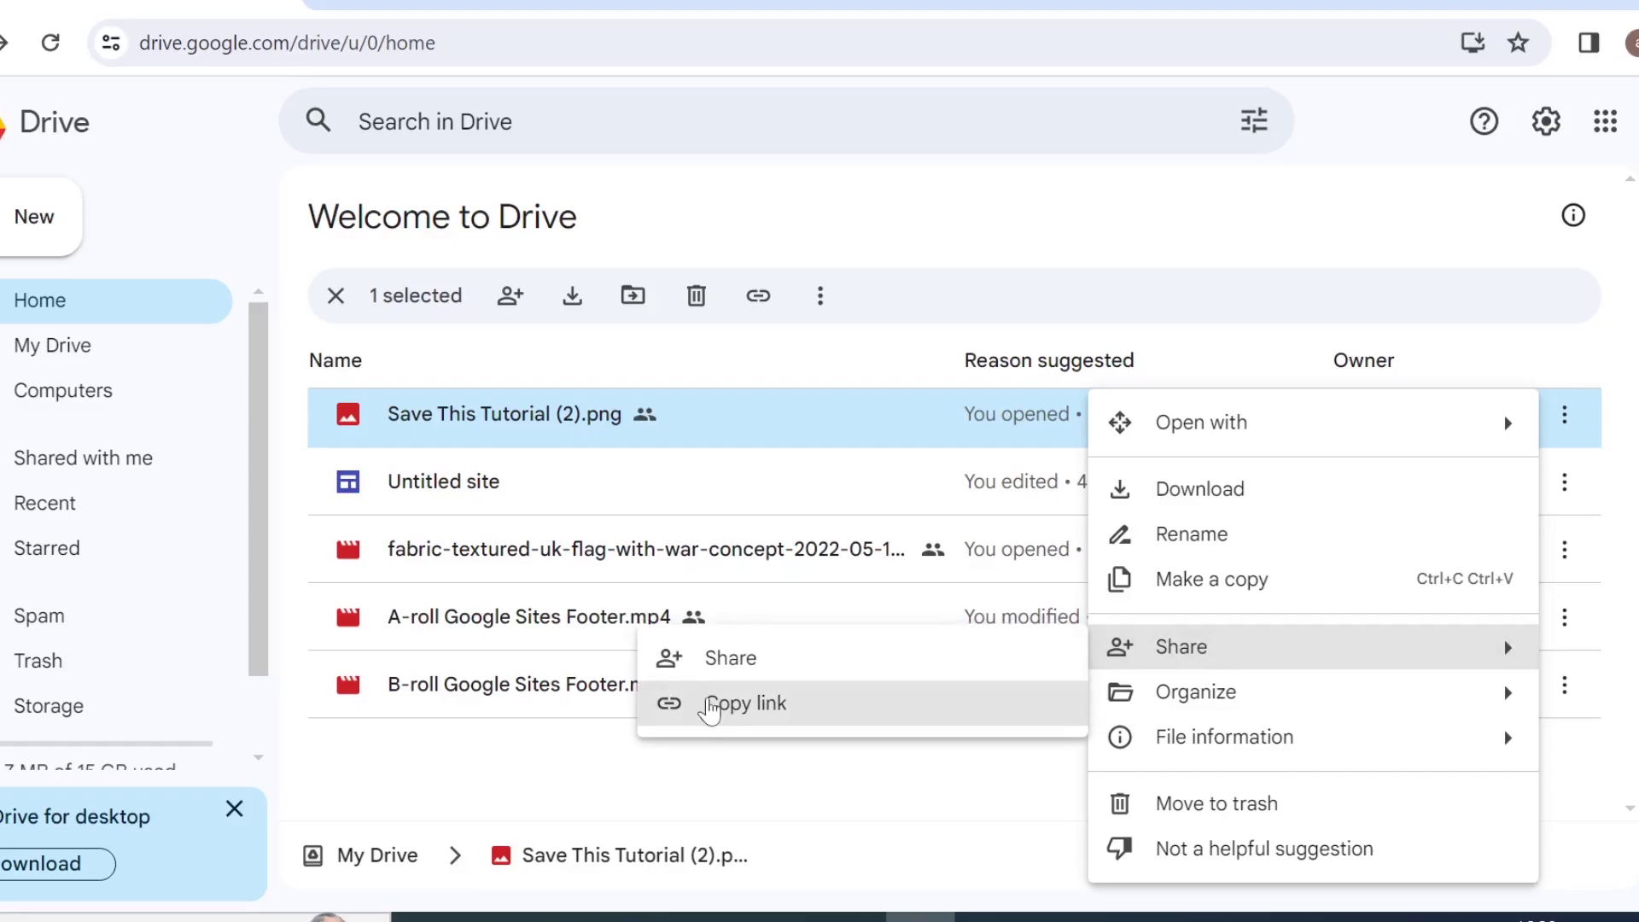
{"action": "left_click", "coordinate": [707, 707]}
- Copy only the file ID between /d/ and /view from the Drive link in Google Docs
{"action": "left_click", "coordinate": [503, 7]}
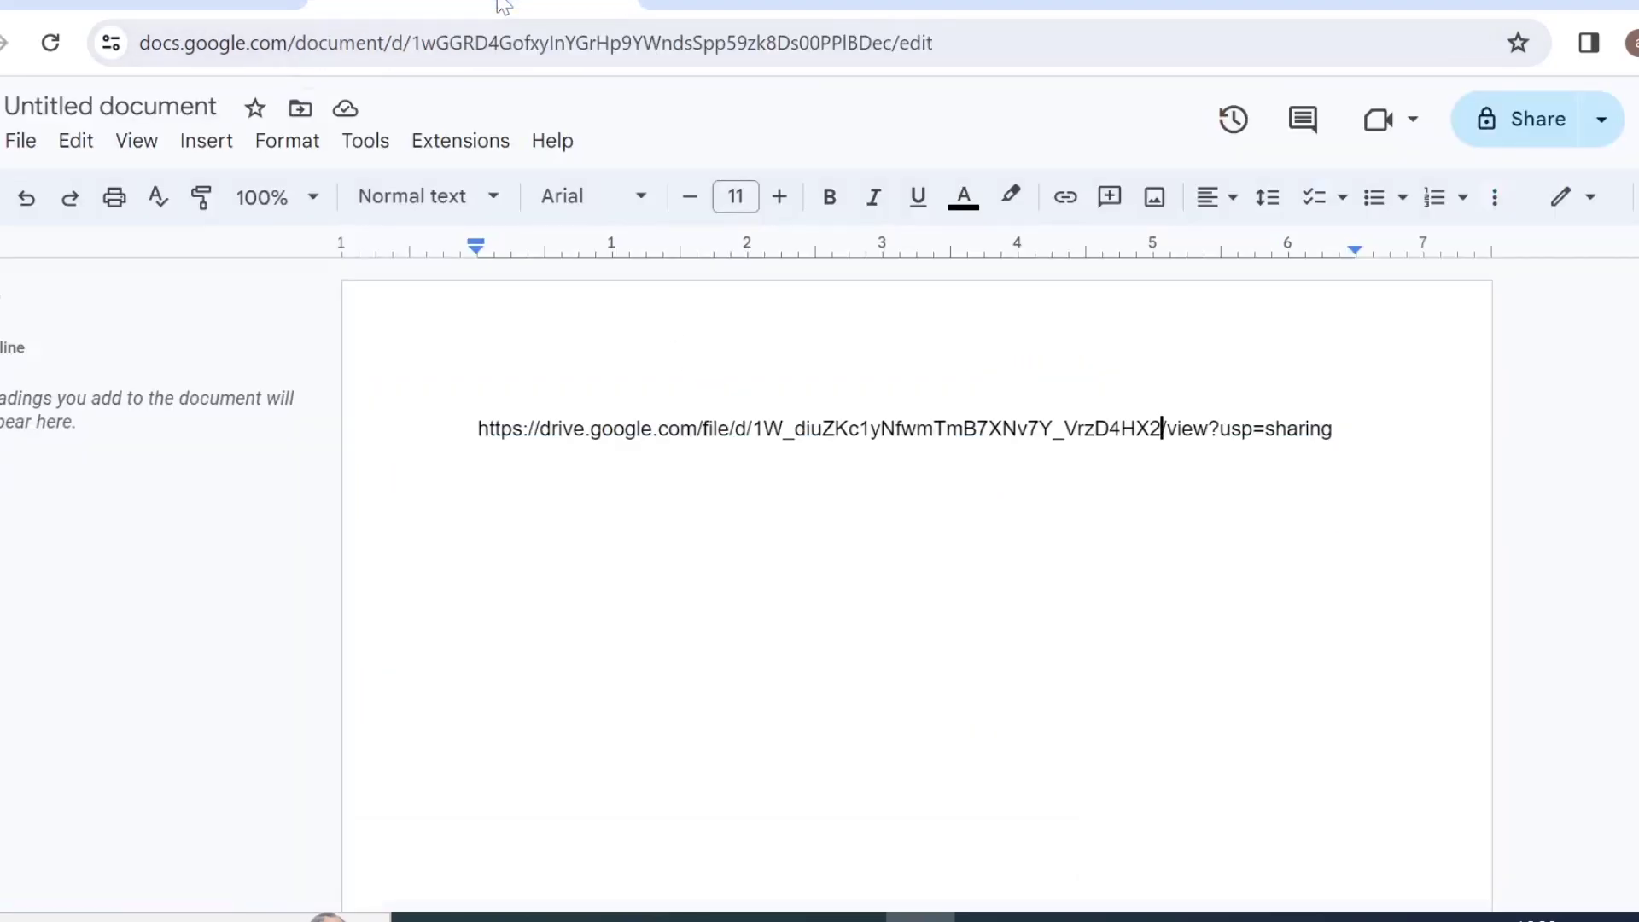
{"action": "left_click_drag", "start_coordinate": [478, 428], "coordinate": [1342, 429]}
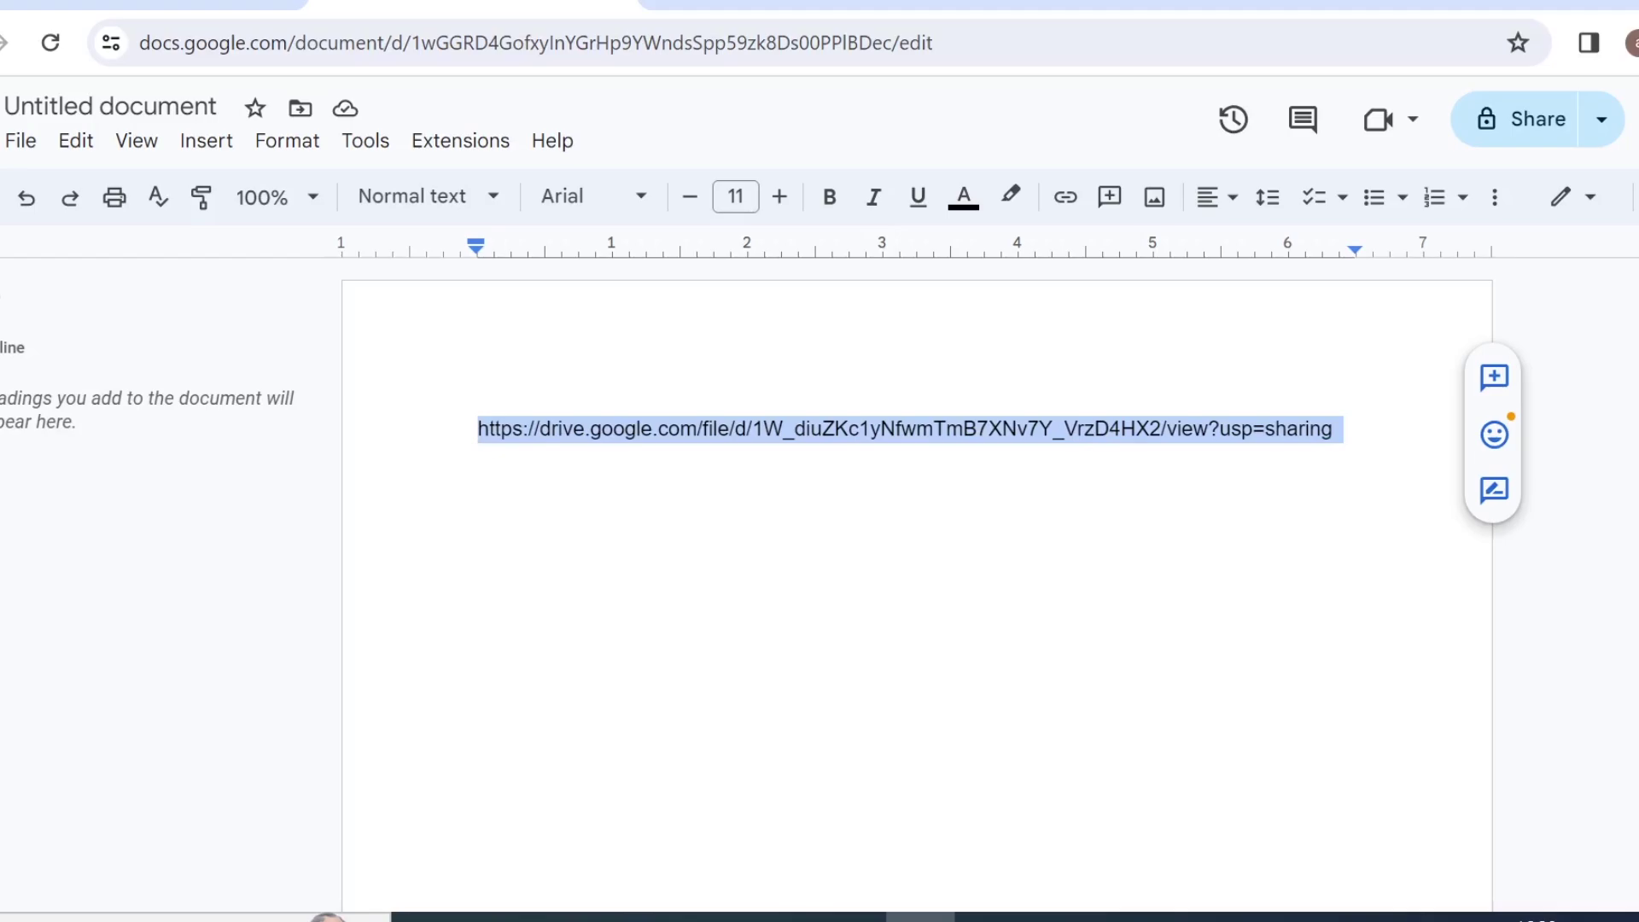
{"action": "left_click", "coordinate": [736, 428]}
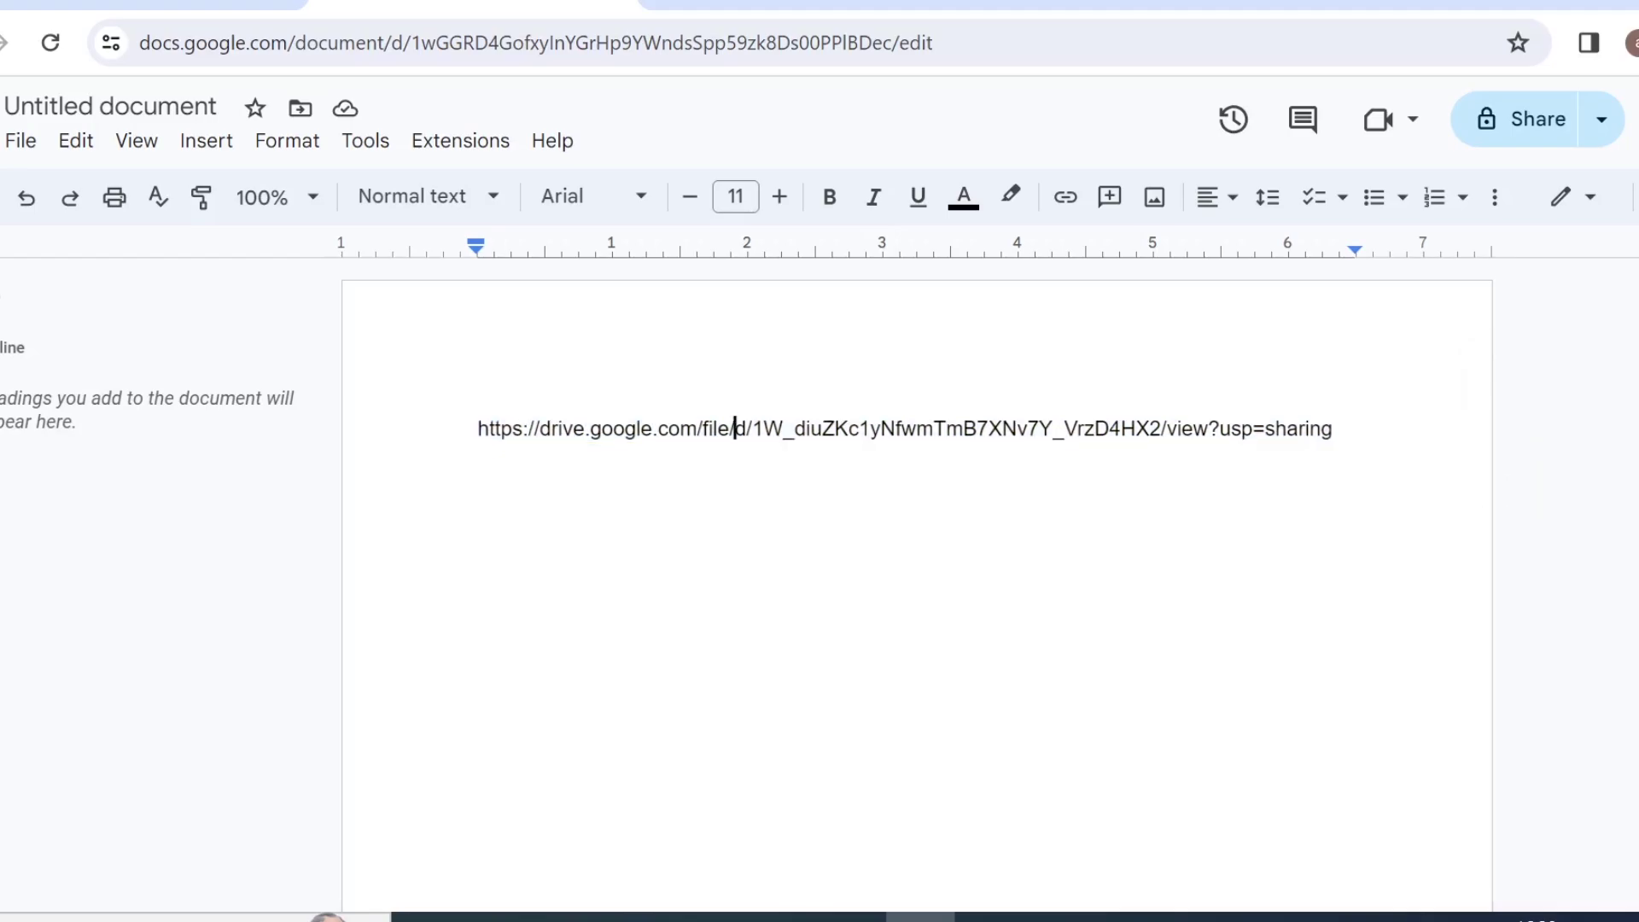
{"action": "mouse_move", "coordinate": [754, 428]}
{"action": "left_mouse_down"}
{"action": "mouse_move", "coordinate": [1193, 428]}
{"action": "mouse_move", "coordinate": [1149, 428]}
{"action": "left_mouse_up"}
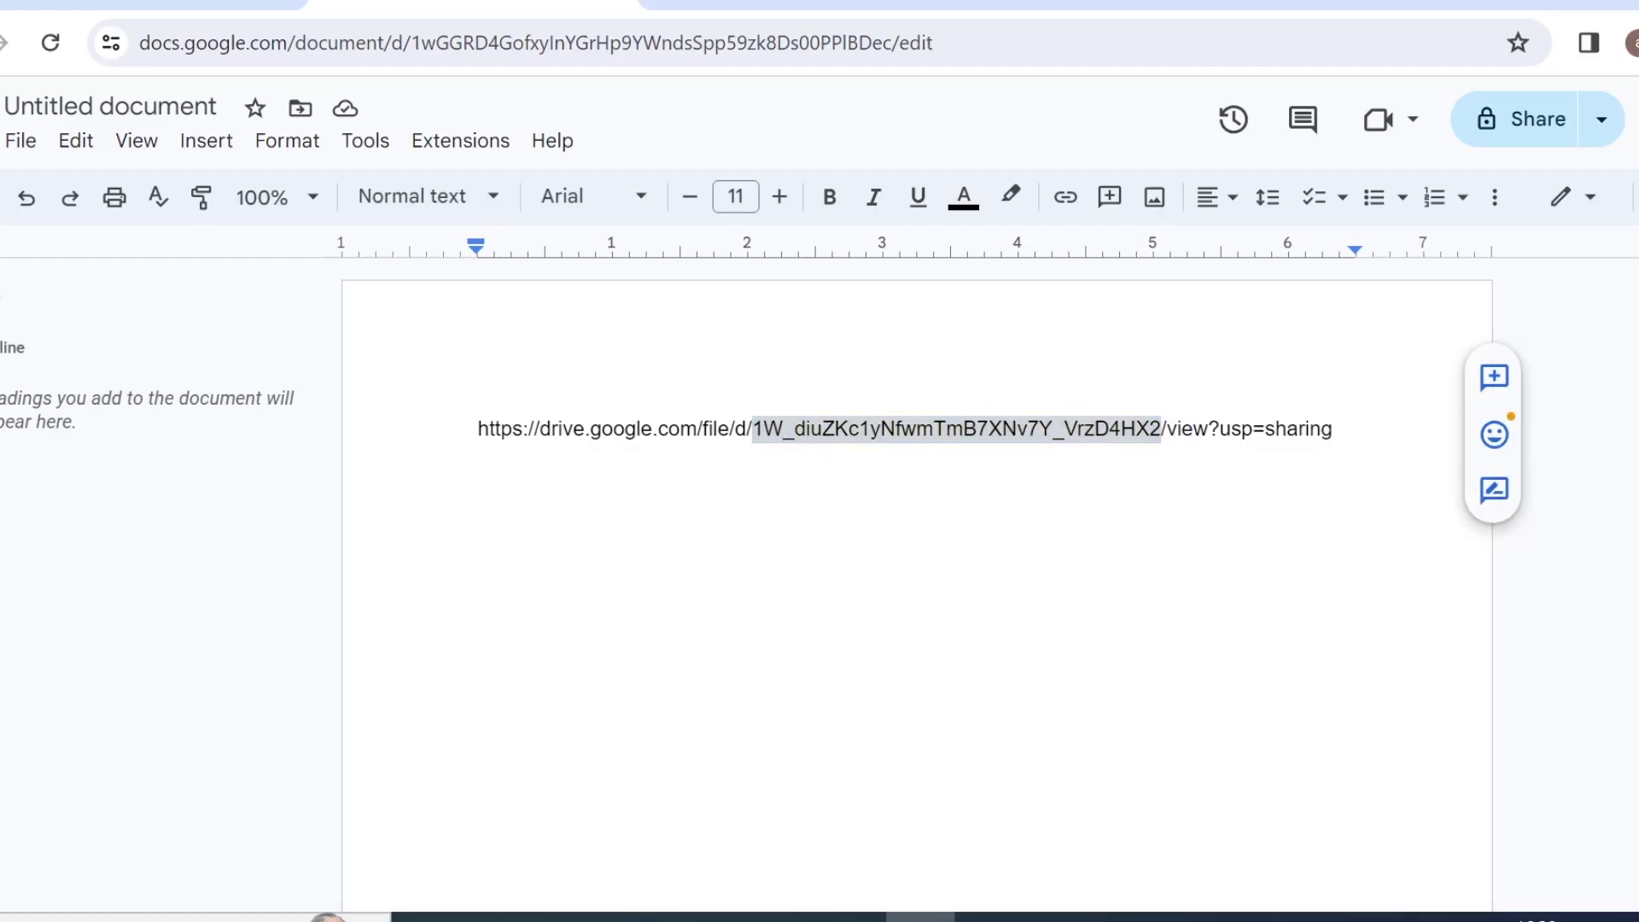
{"action": "right_click", "coordinate": [1081, 429]}
{"action": "left_click", "coordinate": [1182, 268]}
{"action": "left_click", "coordinate": [805, 4]}
- Append the file ID after id=, insert the DOWNLOAD NOW button, and widen it to fit
{"action": "right_click", "coordinate": [1040, 553]}
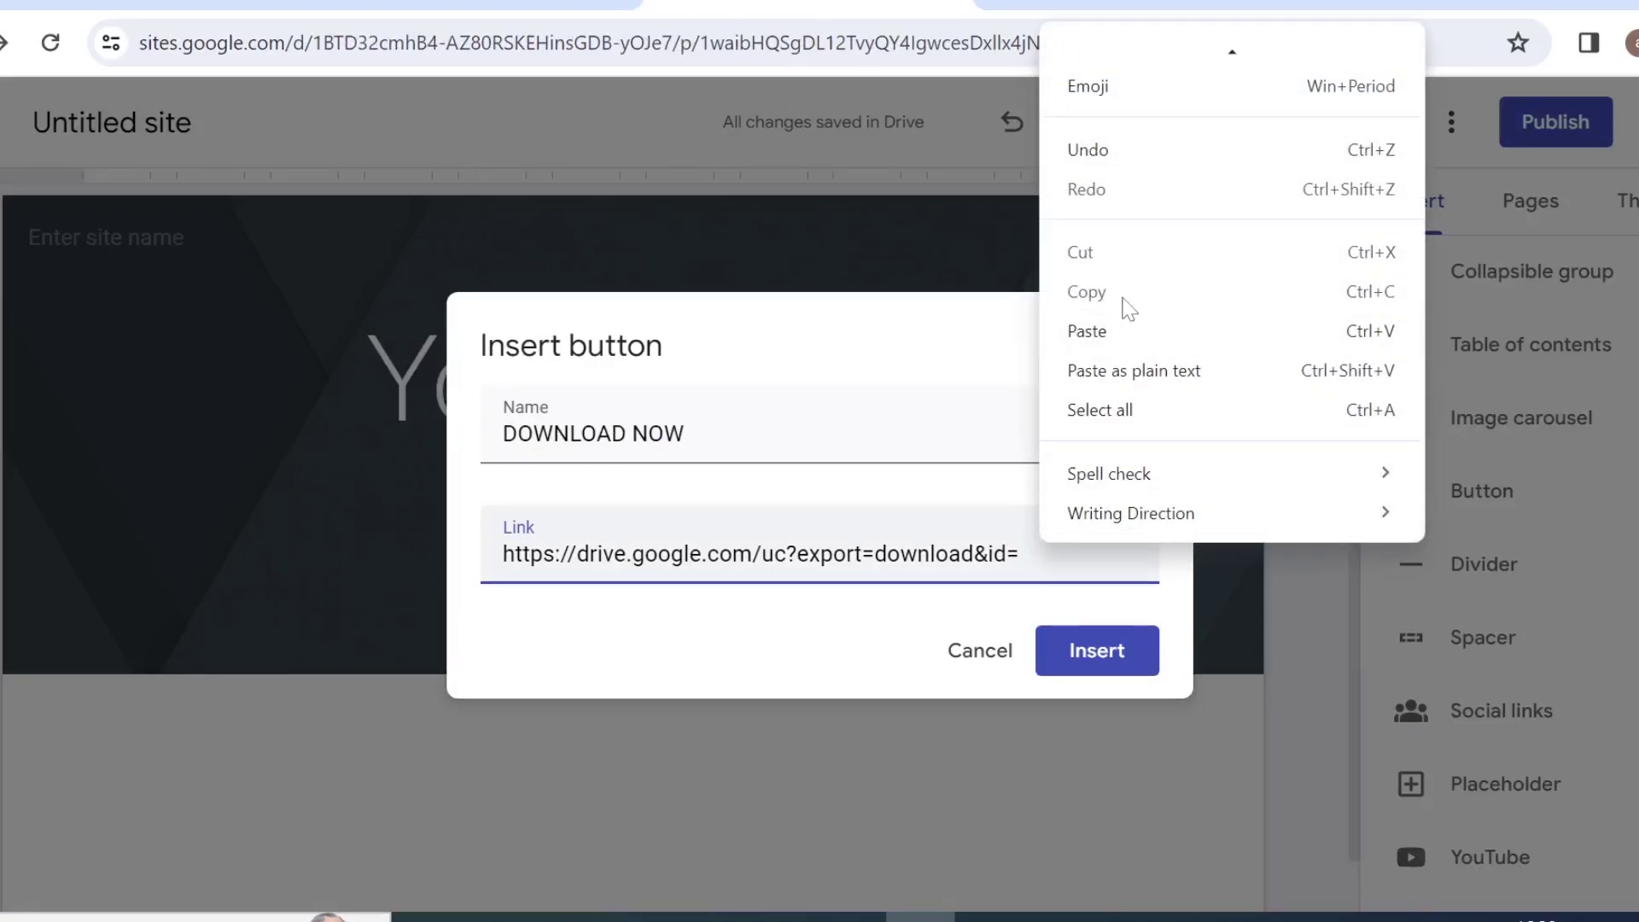
{"action": "left_click", "coordinate": [1112, 331]}
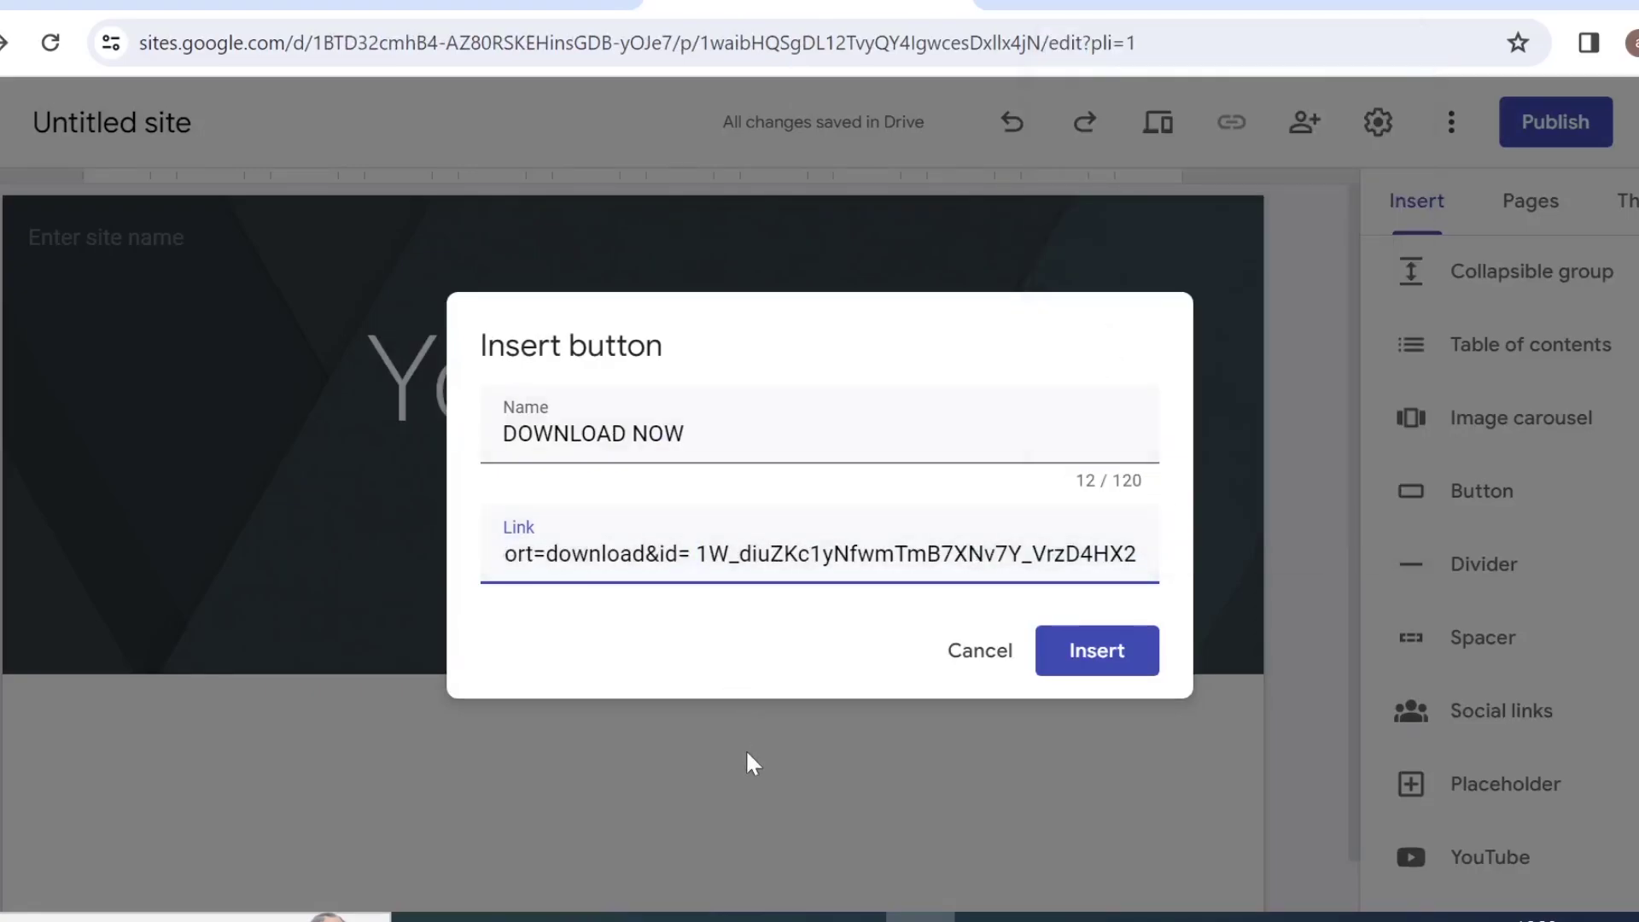
{"action": "key", "text": "BackSpace"}
{"action": "left_click", "coordinate": [1104, 646]}
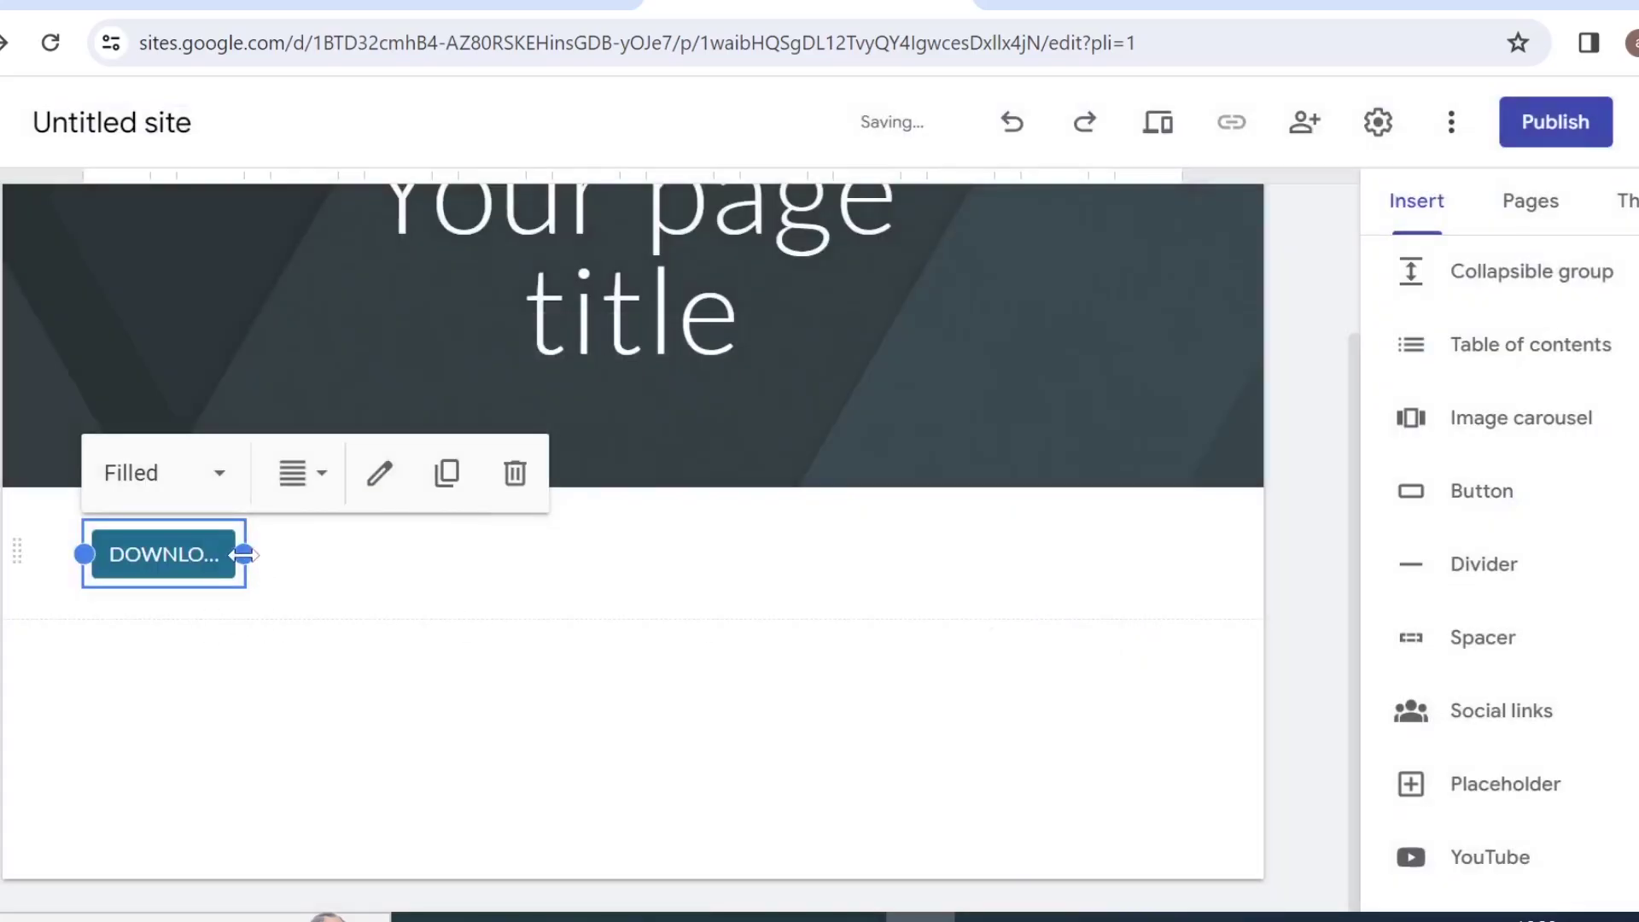
{"action": "left_click_drag", "start_coordinate": [244, 553], "coordinate": [435, 563]}
{"action": "left_click", "coordinate": [603, 695]}
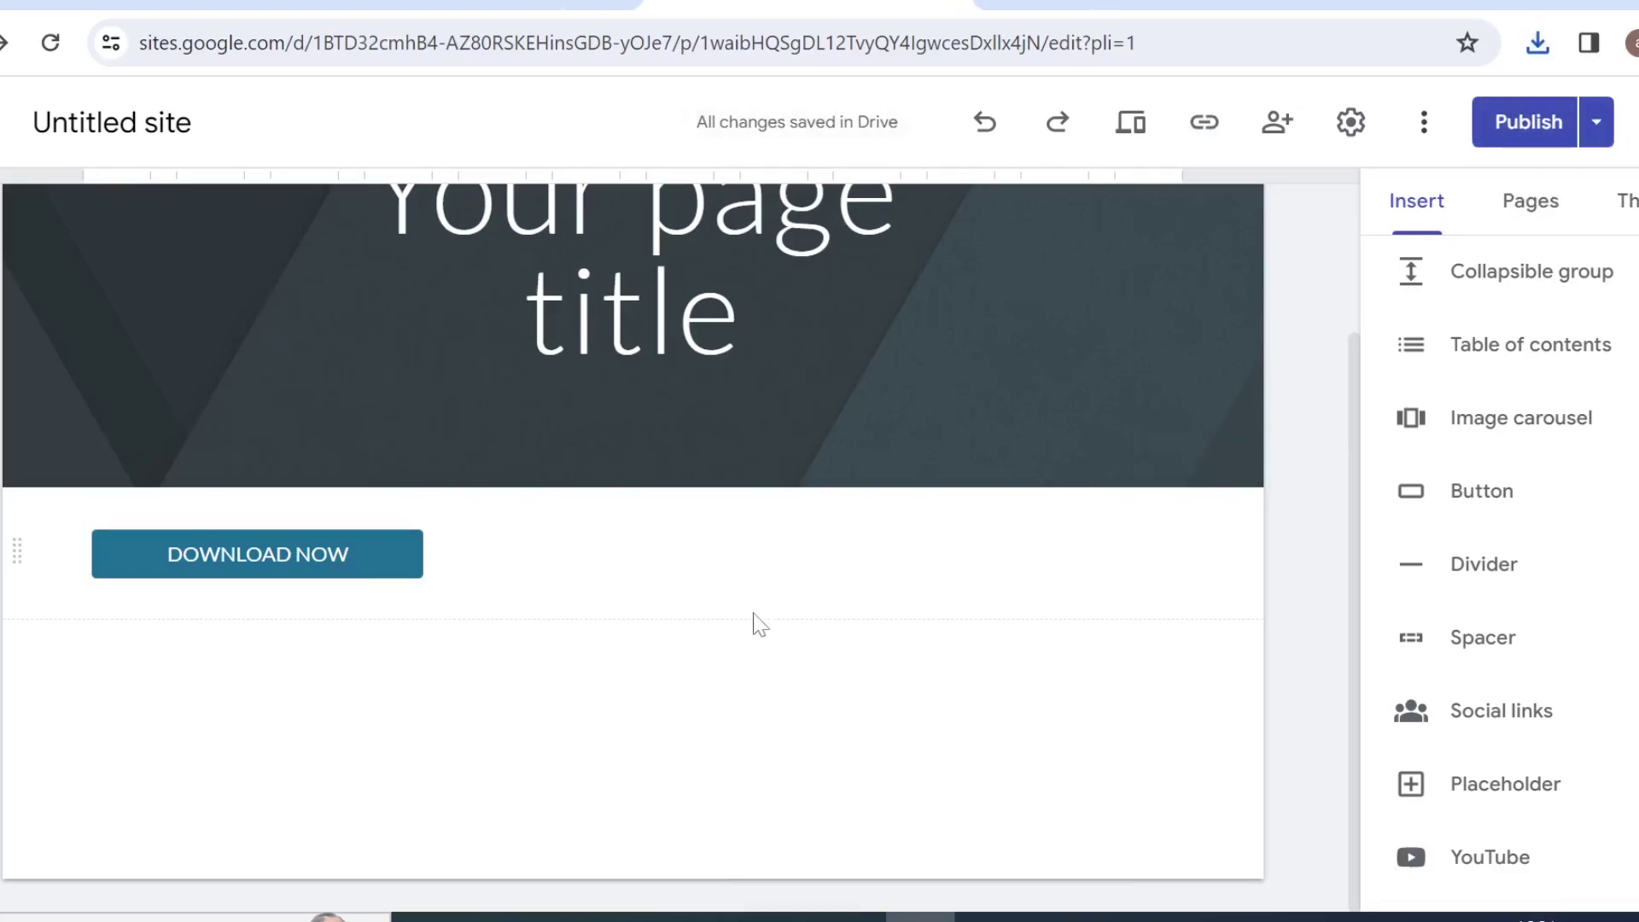
- Open the published site, click DOWNLOAD NOW, and confirm the file appears in Chrome's downloads
{"action": "left_click", "coordinate": [1596, 121]}
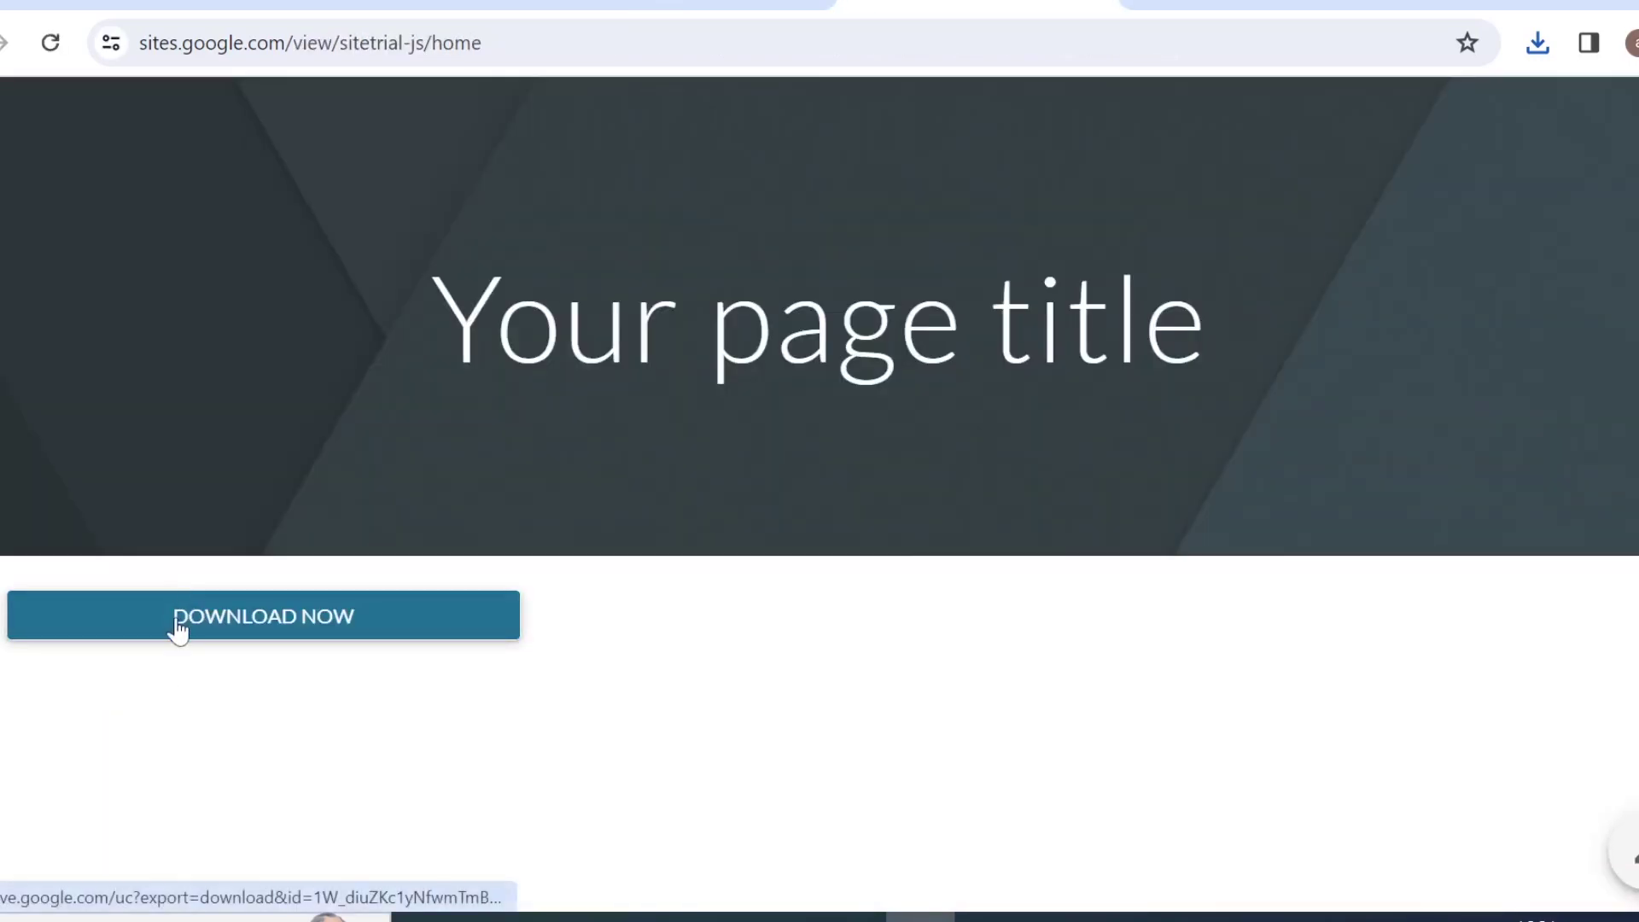
{"action": "left_click", "coordinate": [177, 624]}
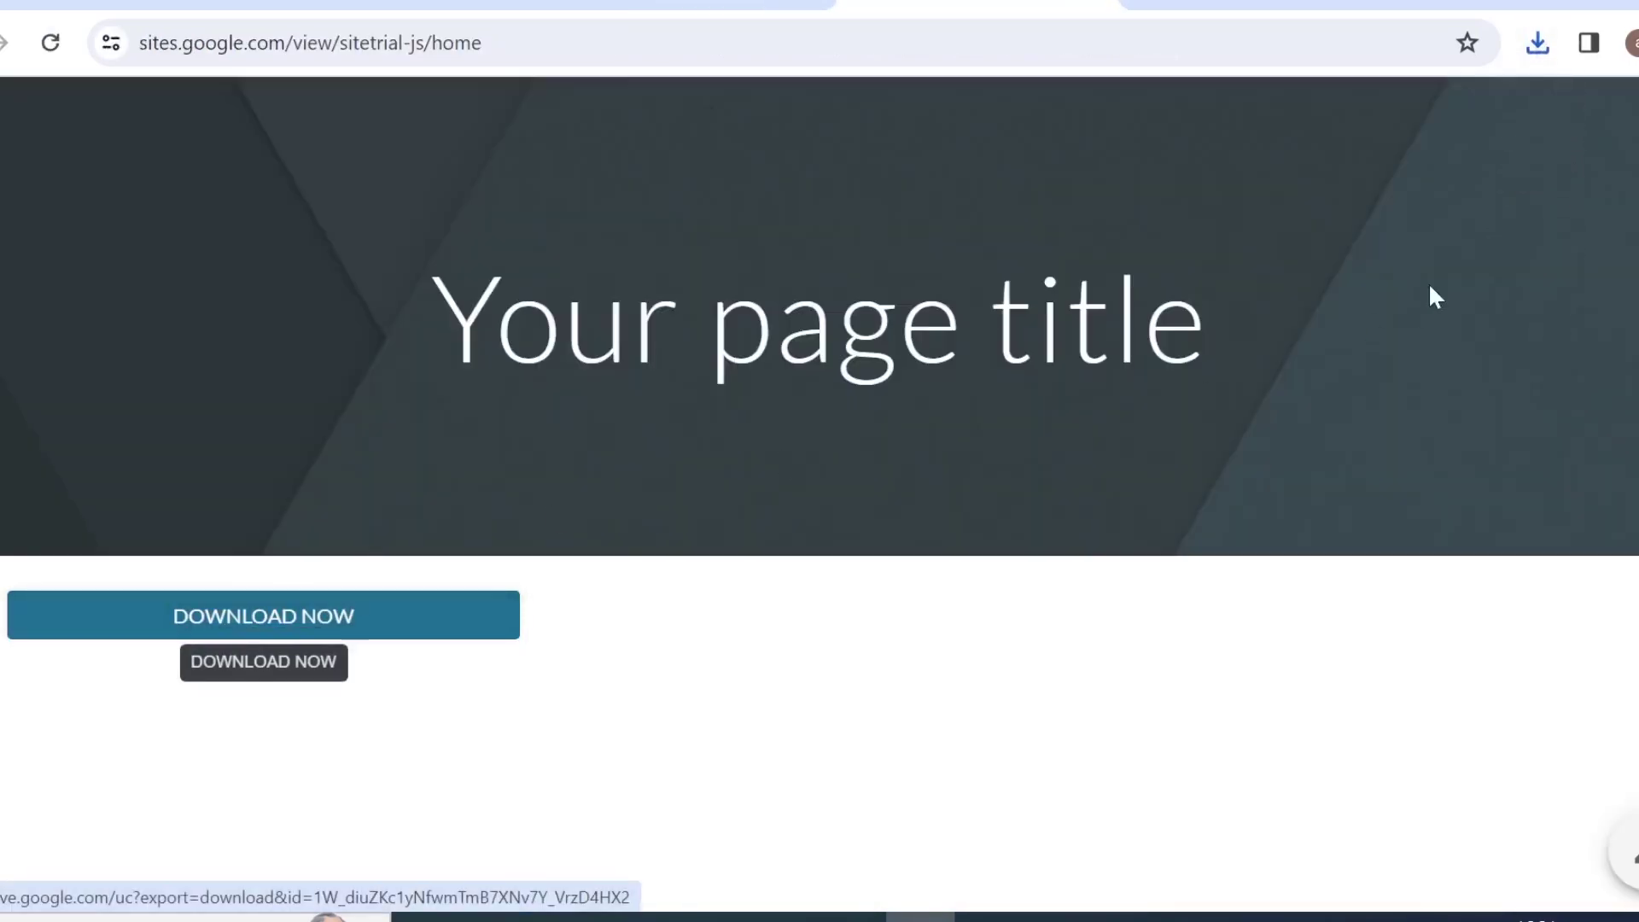
{"action": "left_click", "coordinate": [1540, 51]}
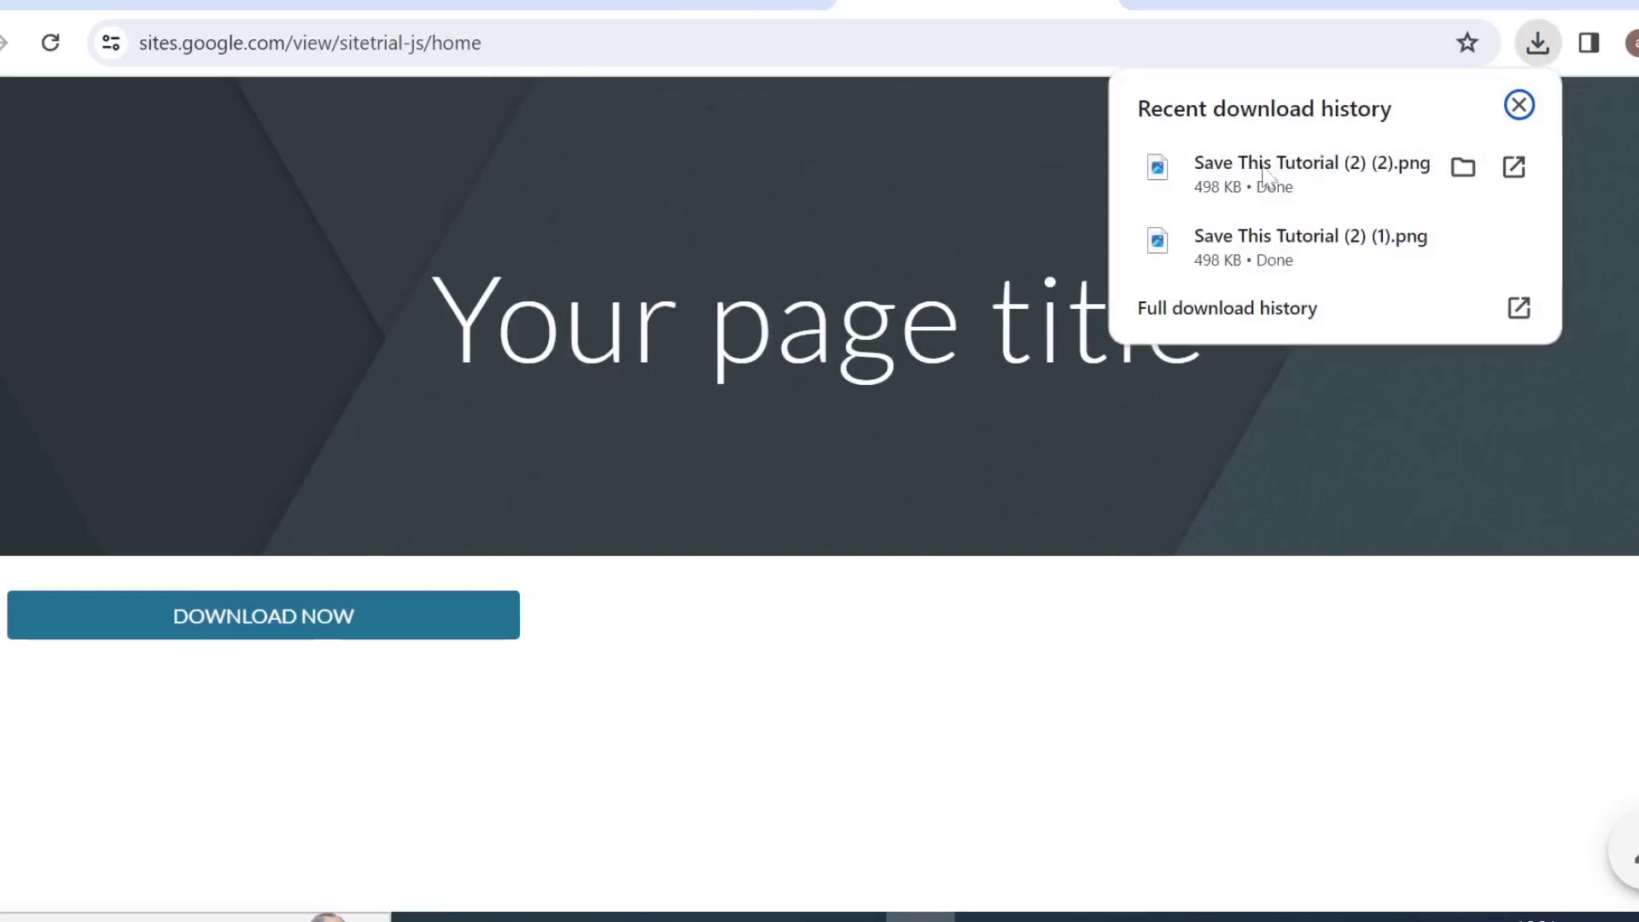
{"action": "left_click", "coordinate": [988, 751]}
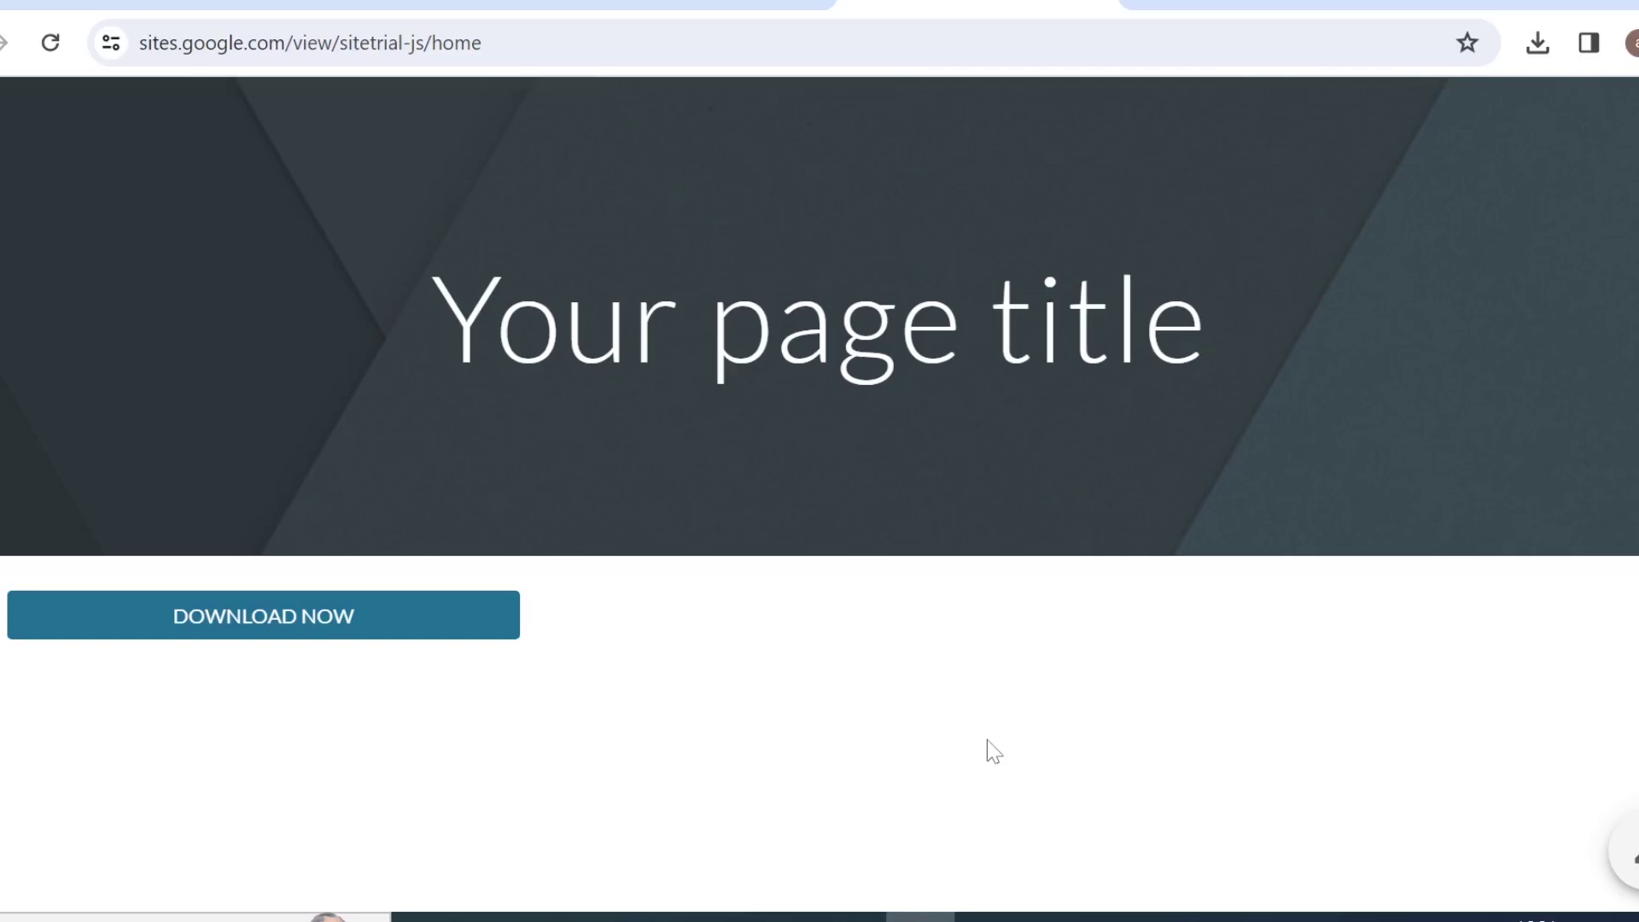
{"action": "left_click", "coordinate": [713, 10]}
{"action": "scroll", "coordinate": [1082, 790], "scroll_direction": "up", "scroll_amount": 2}
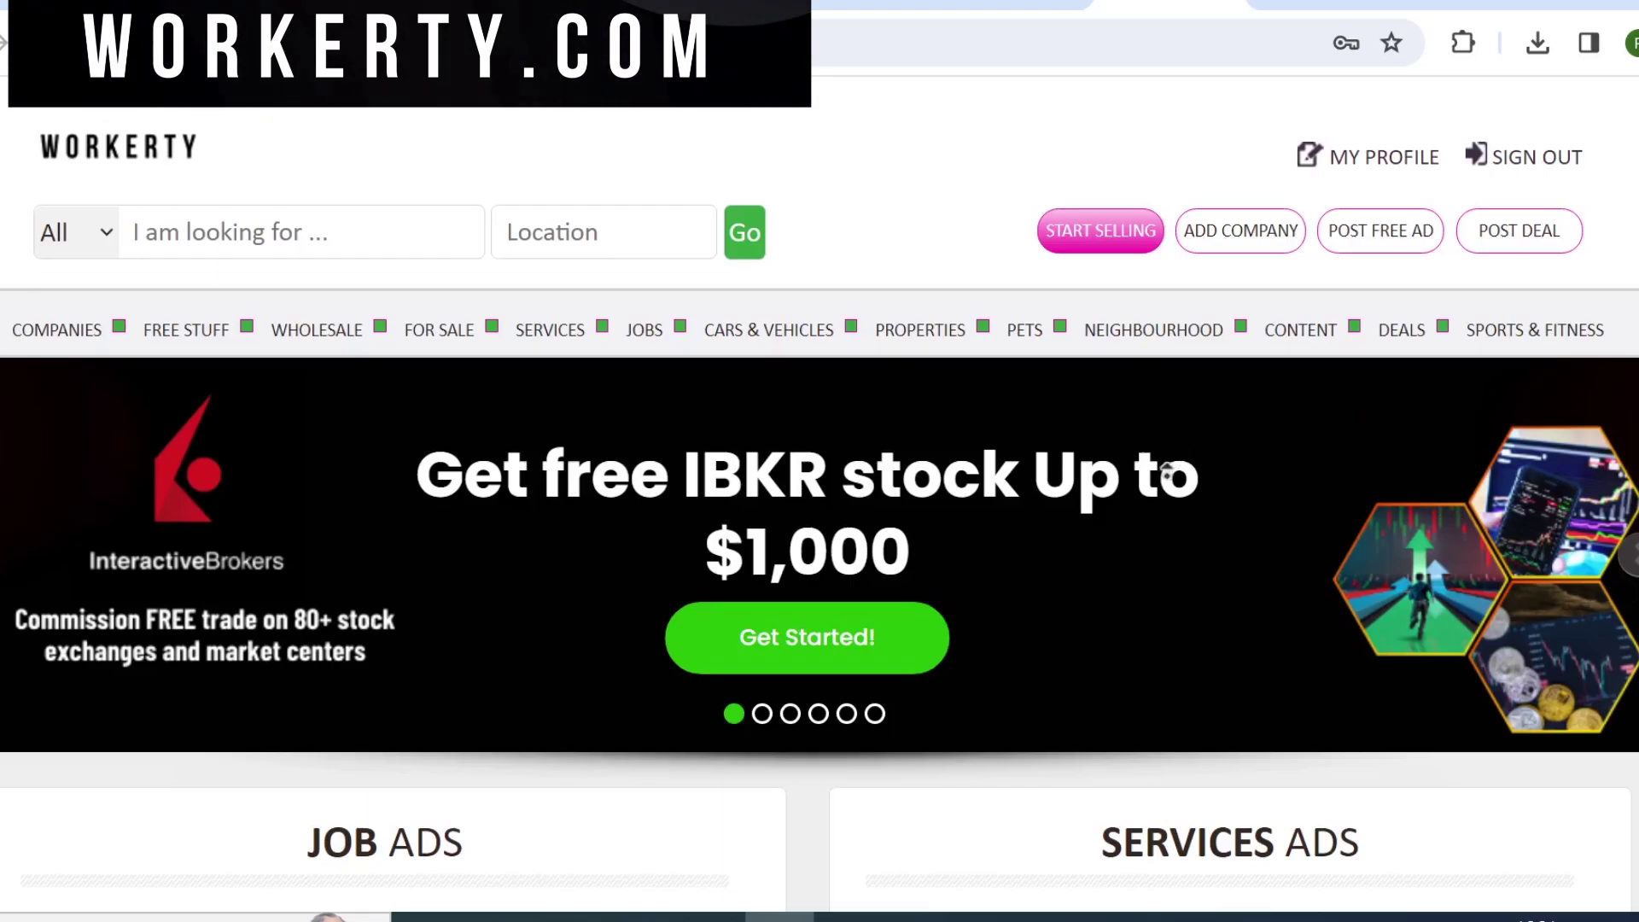
{"action": "scroll", "coordinate": [991, 798], "scroll_direction": "down", "scroll_amount": 4}
{"action": "scroll", "coordinate": [959, 696], "scroll_direction": "down", "scroll_amount": 2}
{"action": "scroll", "coordinate": [959, 694], "scroll_direction": "down", "scroll_amount": 2}
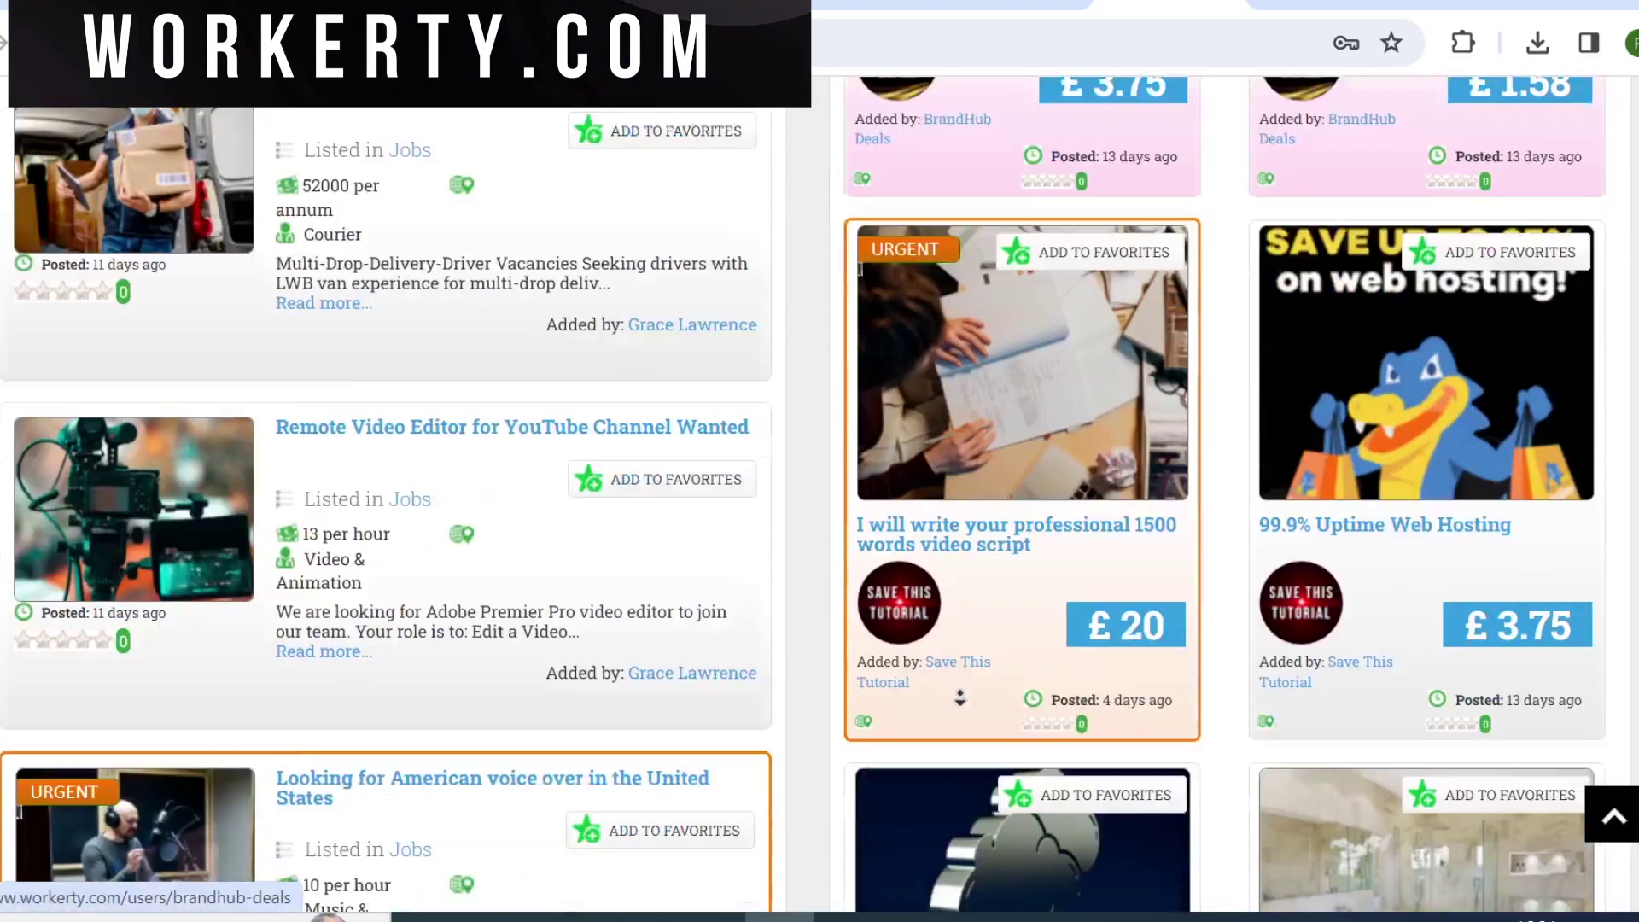
{"action": "scroll", "coordinate": [960, 696], "scroll_direction": "down", "scroll_amount": 3}
{"action": "scroll", "coordinate": [958, 696], "scroll_direction": "down", "scroll_amount": 3}
{"action": "scroll", "coordinate": [955, 688], "scroll_direction": "down", "scroll_amount": 3}
{"action": "scroll", "coordinate": [955, 687], "scroll_direction": "down", "scroll_amount": 3}
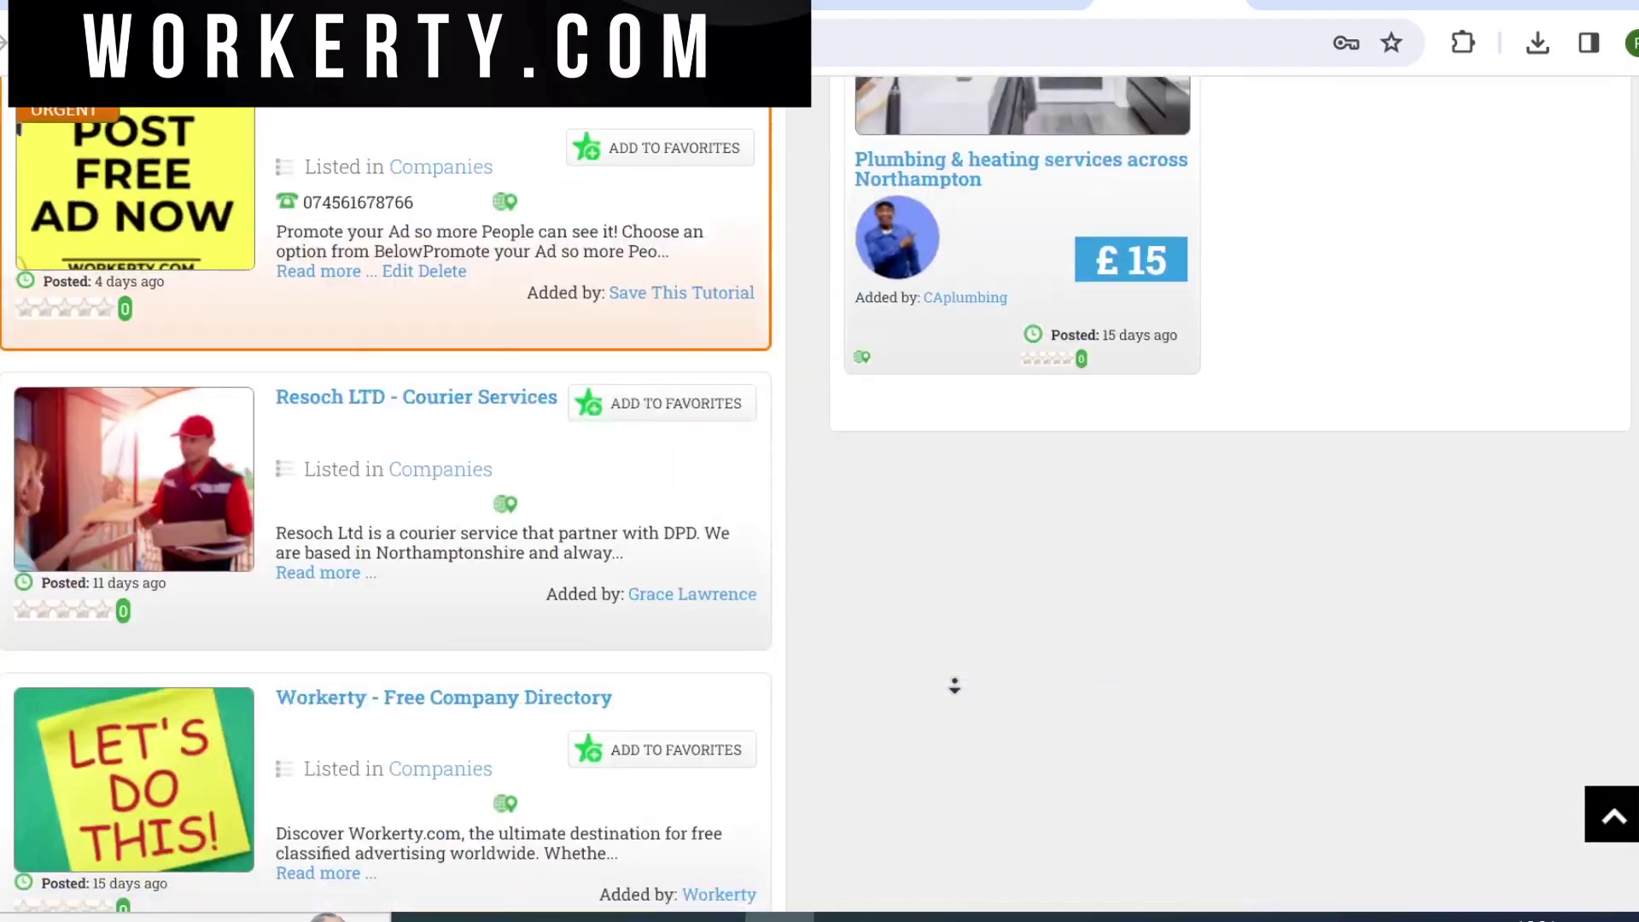
{"action": "scroll", "coordinate": [955, 687], "scroll_direction": "down", "scroll_amount": 3}
{"action": "scroll", "coordinate": [954, 688], "scroll_direction": "down", "scroll_amount": 3}
{"action": "scroll", "coordinate": [954, 688], "scroll_direction": "down", "scroll_amount": 3}
{"action": "scroll", "coordinate": [954, 687], "scroll_direction": "down", "scroll_amount": 3}
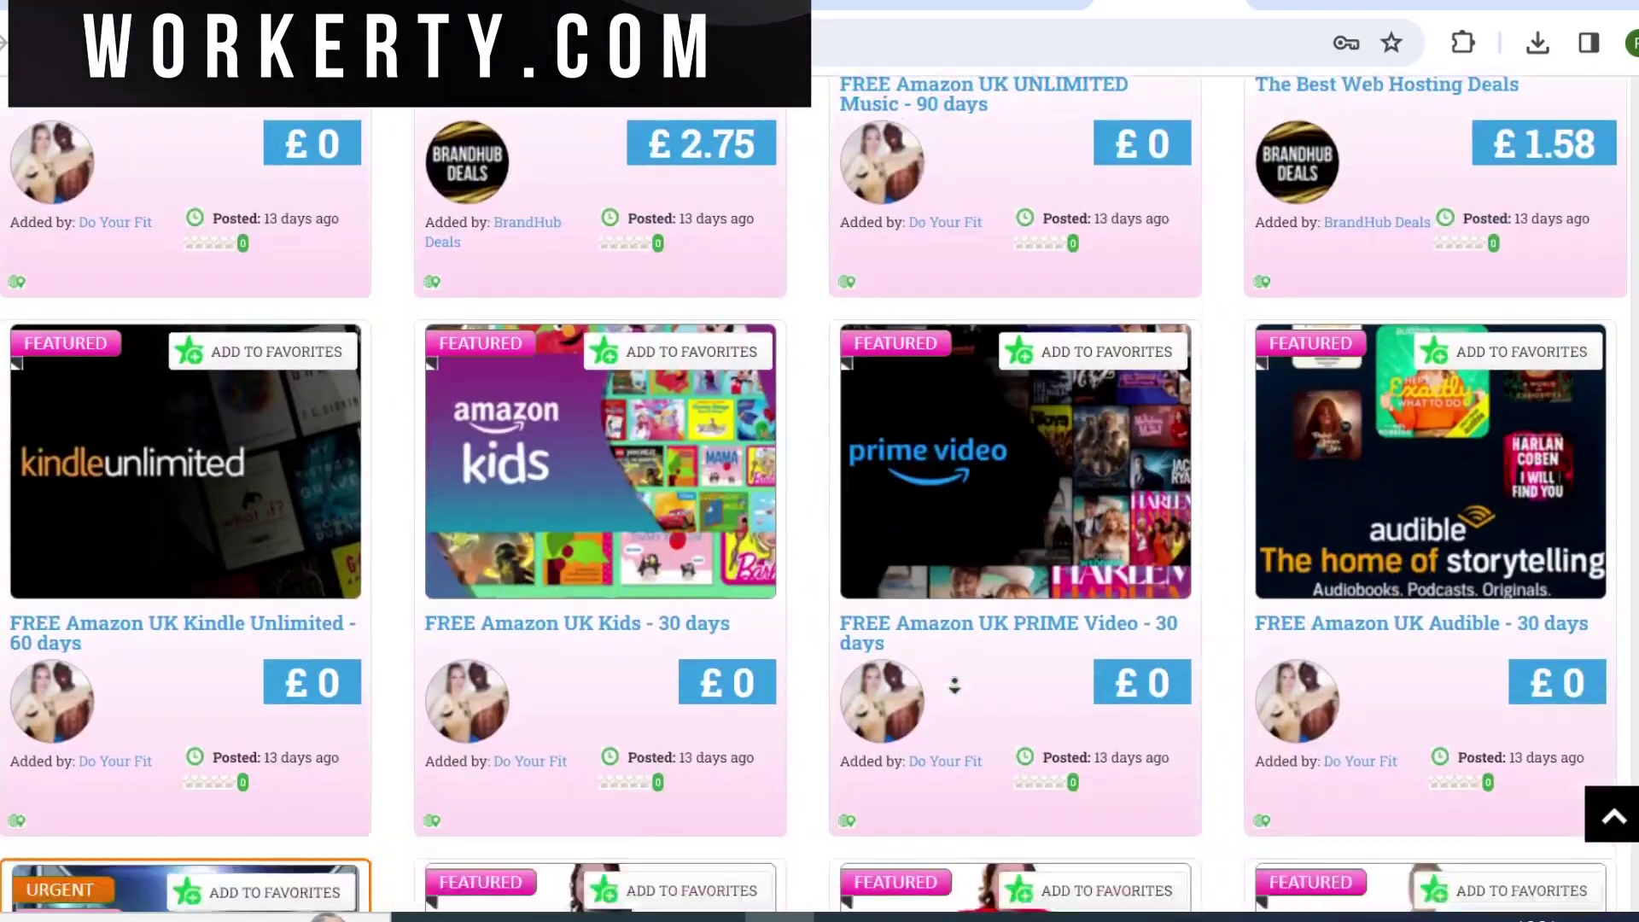
{"action": "scroll", "coordinate": [955, 687], "scroll_direction": "down", "scroll_amount": 3}
{"action": "scroll", "coordinate": [949, 678], "scroll_direction": "down", "scroll_amount": 3}
{"action": "scroll", "coordinate": [949, 676], "scroll_direction": "down", "scroll_amount": 3}
{"action": "scroll", "coordinate": [949, 677], "scroll_direction": "down", "scroll_amount": 3}
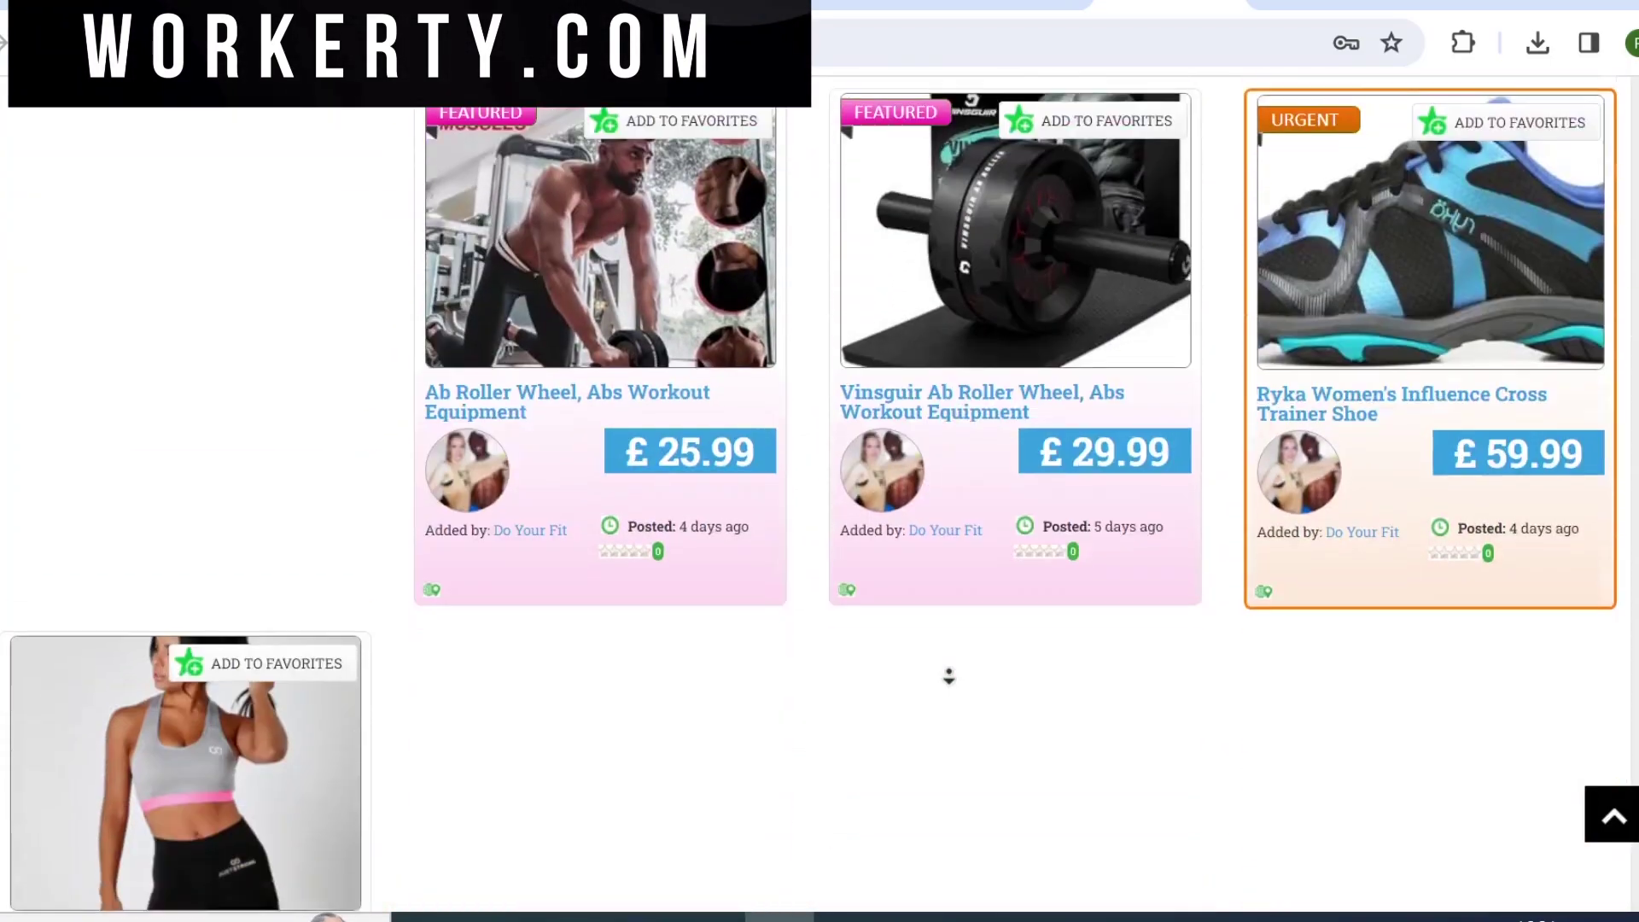
{"action": "scroll", "coordinate": [949, 676], "scroll_direction": "down", "scroll_amount": 3}
{"action": "scroll", "coordinate": [949, 676], "scroll_direction": "down", "scroll_amount": 3}
{"action": "scroll", "coordinate": [949, 677], "scroll_direction": "down", "scroll_amount": 3}
{"action": "scroll", "coordinate": [949, 676], "scroll_direction": "down", "scroll_amount": 3}
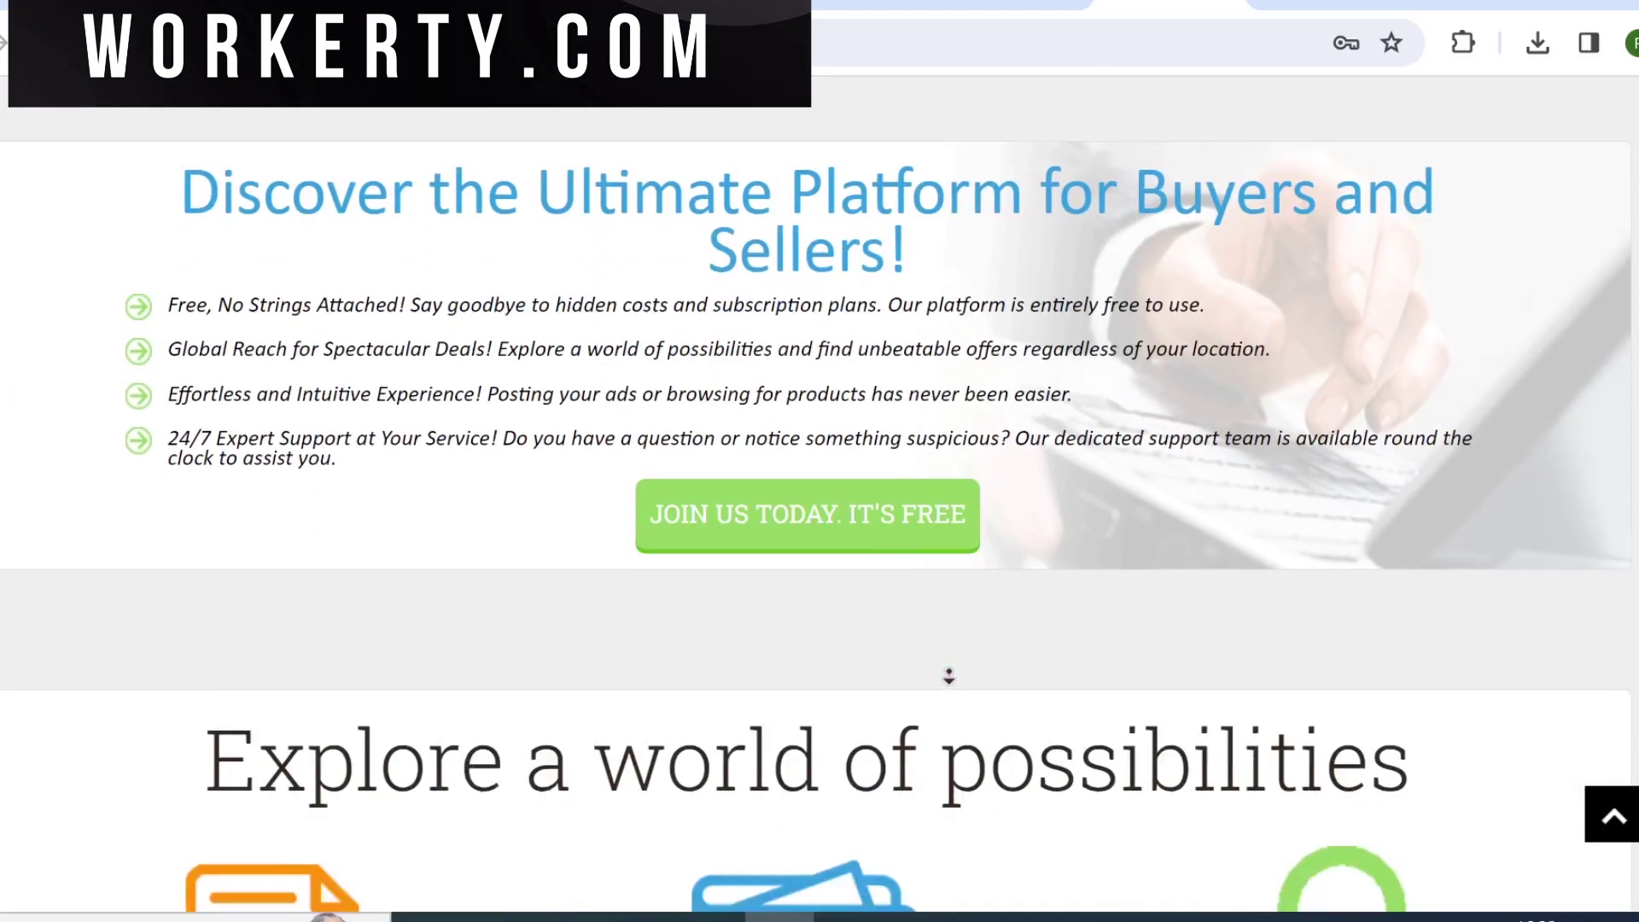
{"action": "scroll", "coordinate": [948, 676], "scroll_direction": "down", "scroll_amount": 2}
{"action": "scroll", "coordinate": [949, 676], "scroll_direction": "down", "scroll_amount": 5}
{"action": "scroll", "coordinate": [949, 672], "scroll_direction": "down", "scroll_amount": 2}
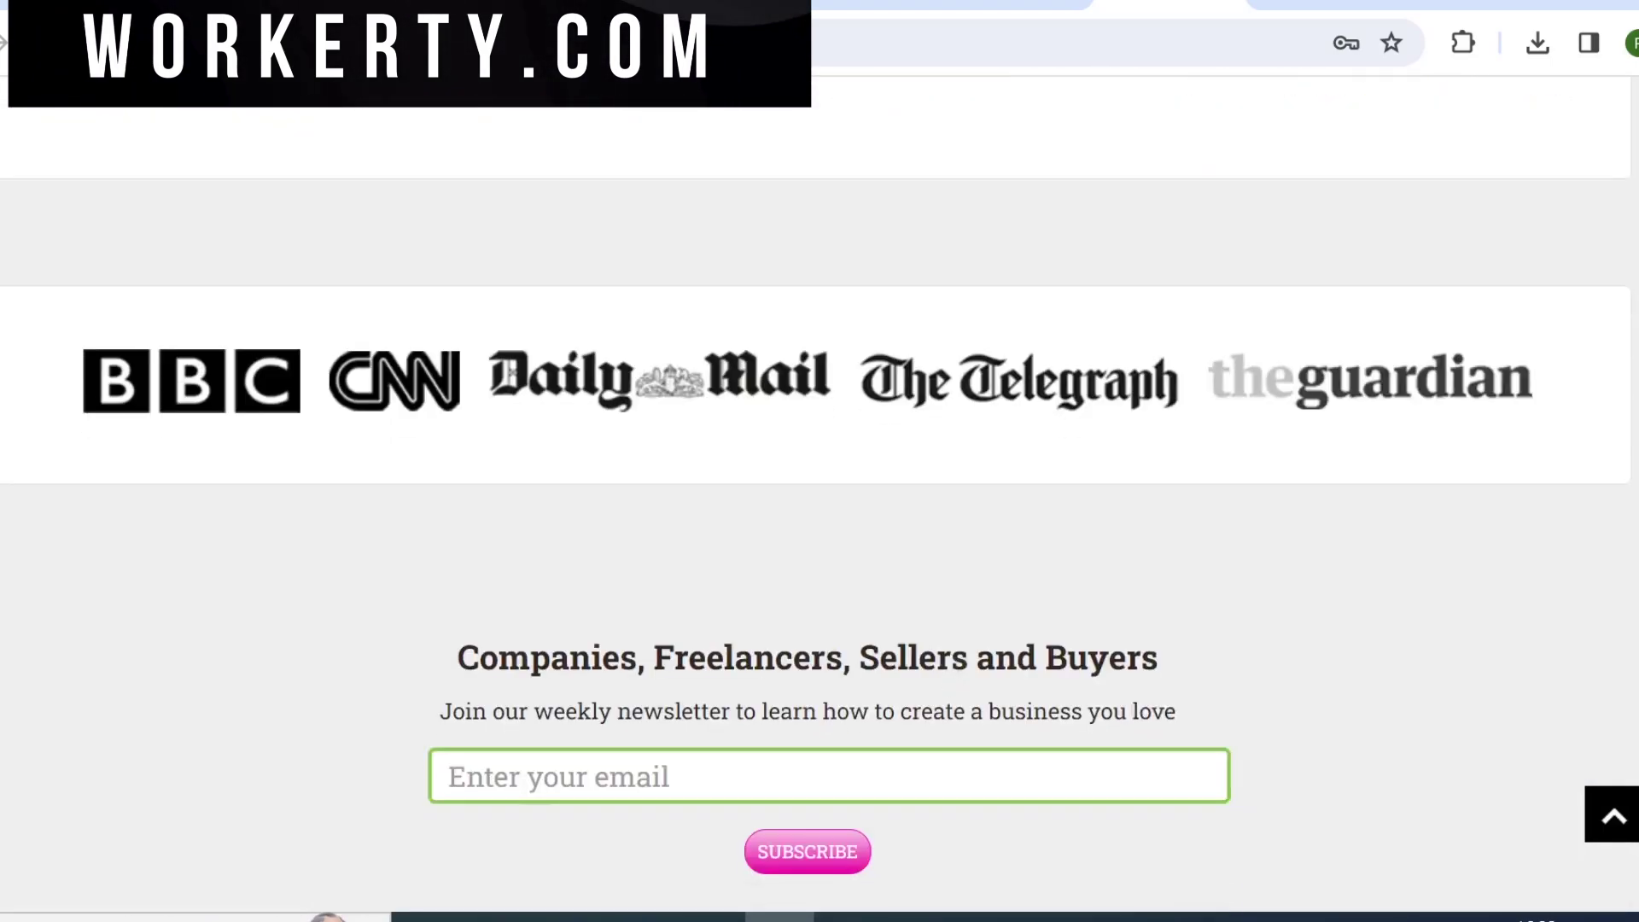
{"action": "scroll", "coordinate": [950, 671], "scroll_direction": "up", "scroll_amount": 8}
{"action": "scroll", "coordinate": [948, 673], "scroll_direction": "up", "scroll_amount": 5}
{"action": "scroll", "coordinate": [949, 675], "scroll_direction": "up", "scroll_amount": 3}
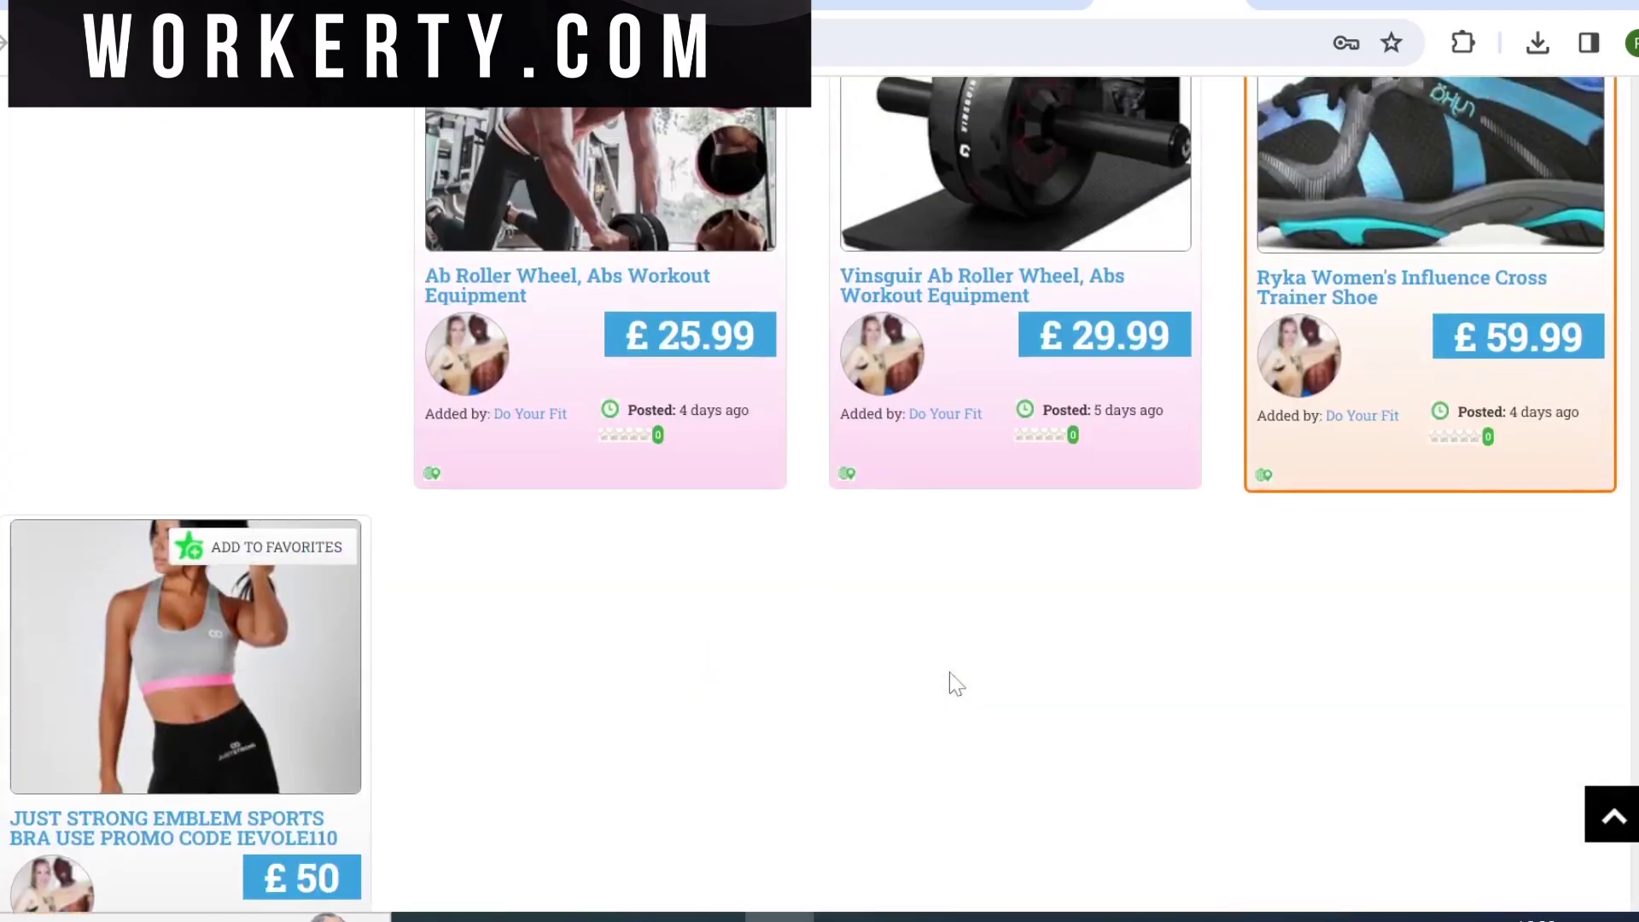
{"action": "scroll", "coordinate": [948, 675], "scroll_direction": "up", "scroll_amount": 5}
{"action": "scroll", "coordinate": [949, 675], "scroll_direction": "up", "scroll_amount": 5}
{"action": "scroll", "coordinate": [949, 675], "scroll_direction": "up", "scroll_amount": 5}
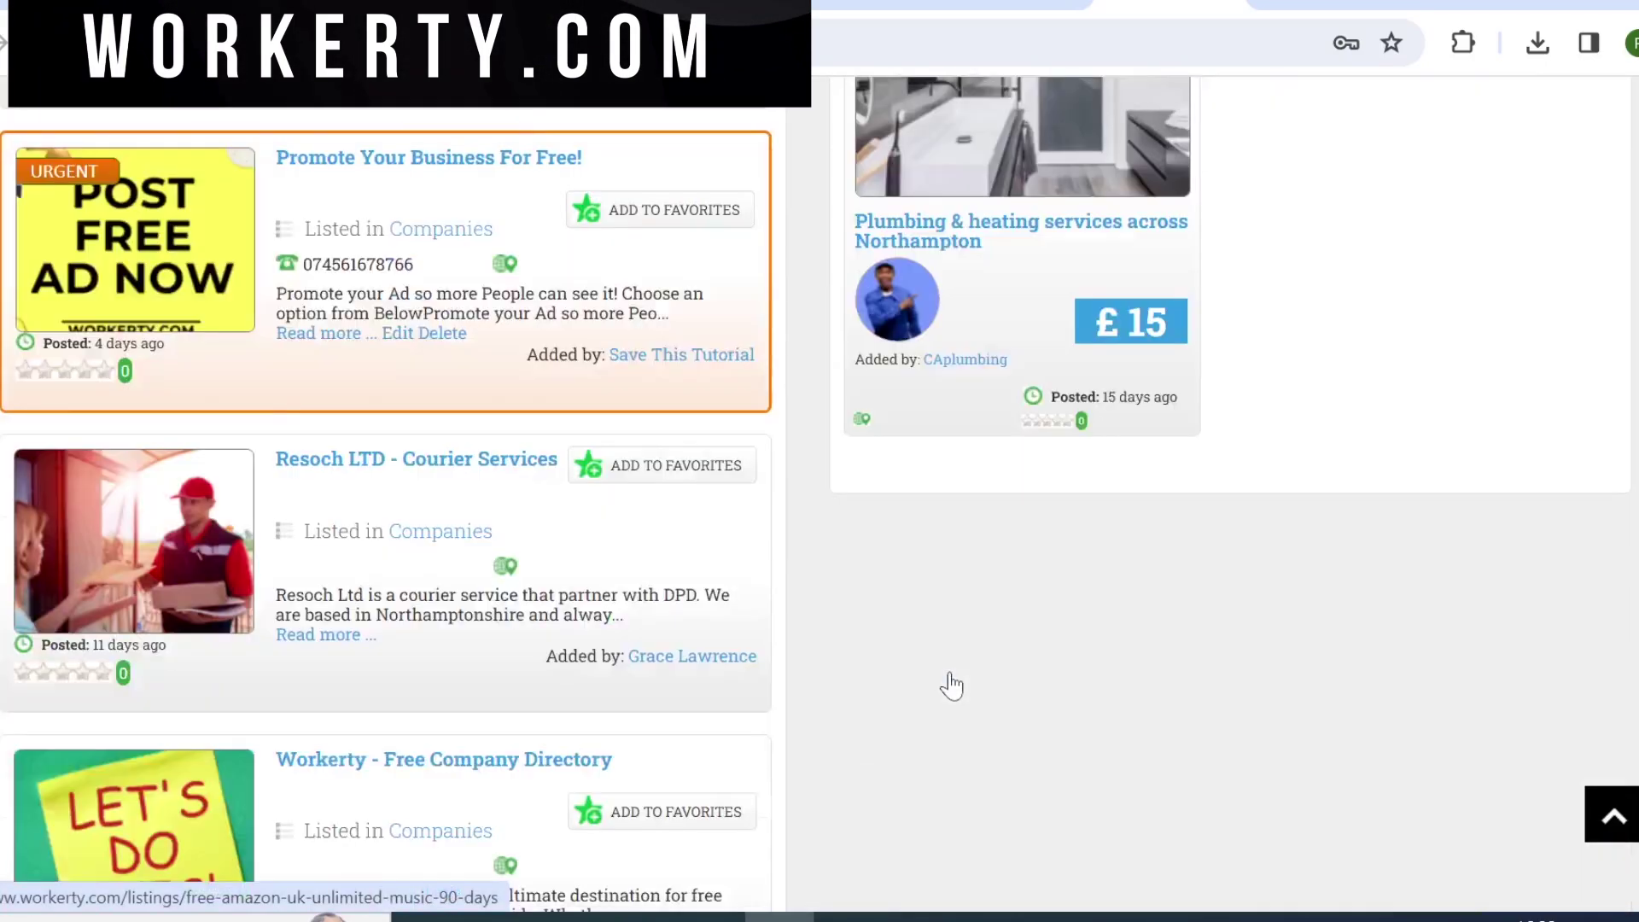